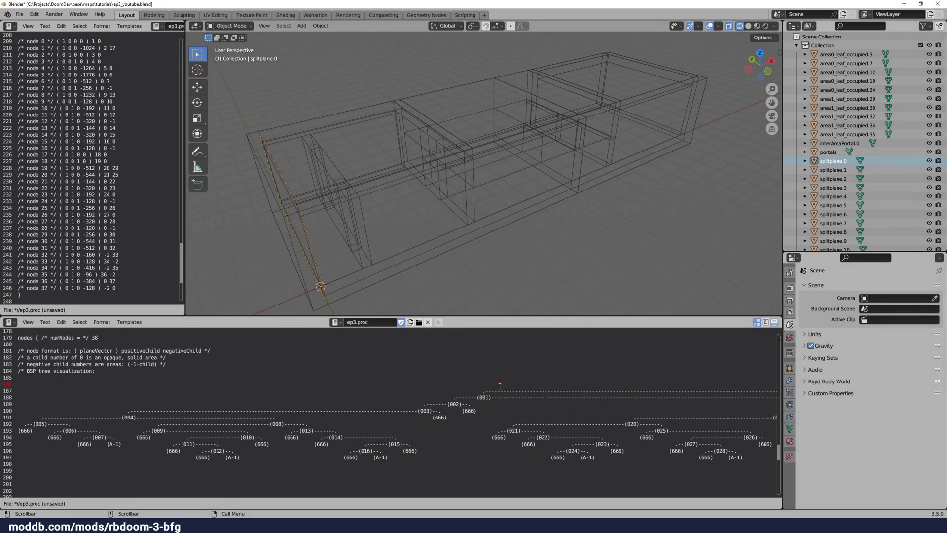
# Step: Fly the 3D camera toward the portal wall of the ep3 room with the player start and barrels
pyautogui.keyDown('ctrl'); pyautogui.hscroll(5, 499, 385); pyautogui.keyUp('ctrl')
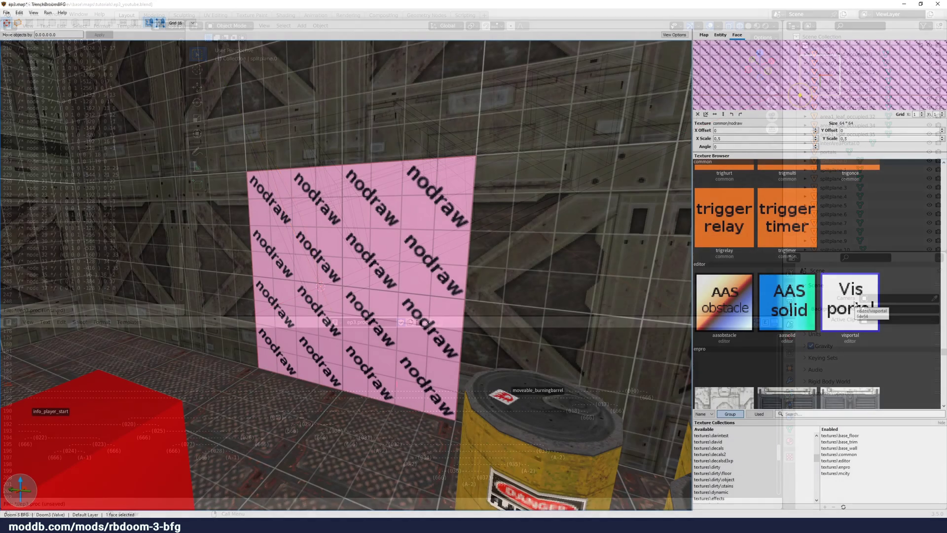
pyautogui.click(850, 302)
pyautogui.moveTo(443, 235); pyautogui.dragTo(312, 230, button='right')
pyautogui.press('Escape')
pyautogui.press('Escape')
pyautogui.press('w')
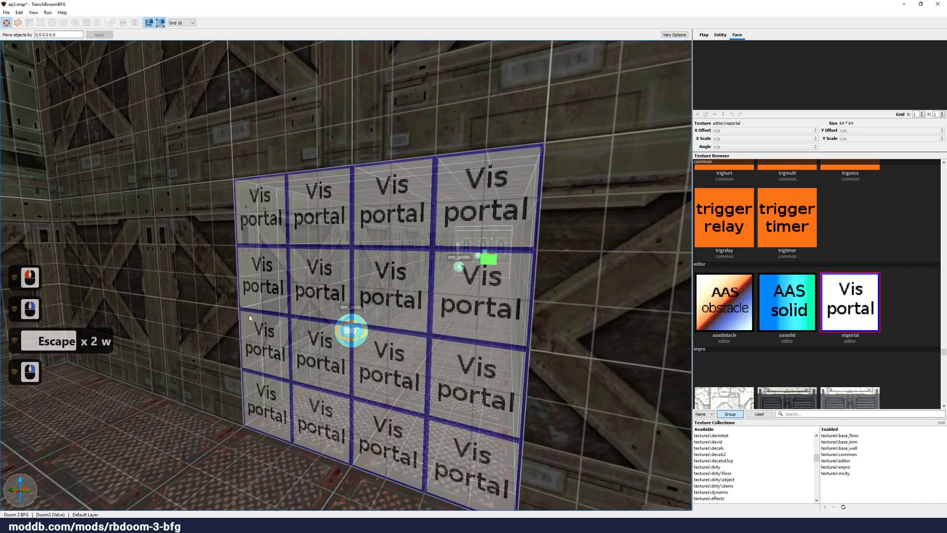
pyautogui.moveTo(416, 218); pyautogui.dragTo(444, 220, button='right')
pyautogui.press('w')
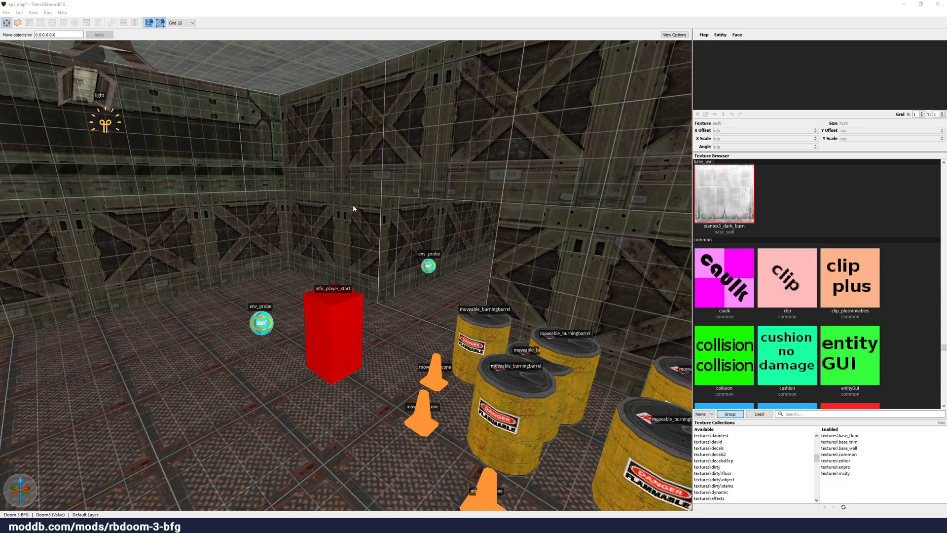
# Step: Fly the camera through the ep3 room into the corridor near the player start
pyautogui.moveTo(354, 205)
pyautogui.mouseDown(button='right')
pyautogui.moveTo(302, 201)
pyautogui.moveTo(380, 205)
pyautogui.moveTo(368, 208)
pyautogui.mouseUp(button='right')
pyautogui.press('w')
pyautogui.press('a')
pyautogui.press('d')
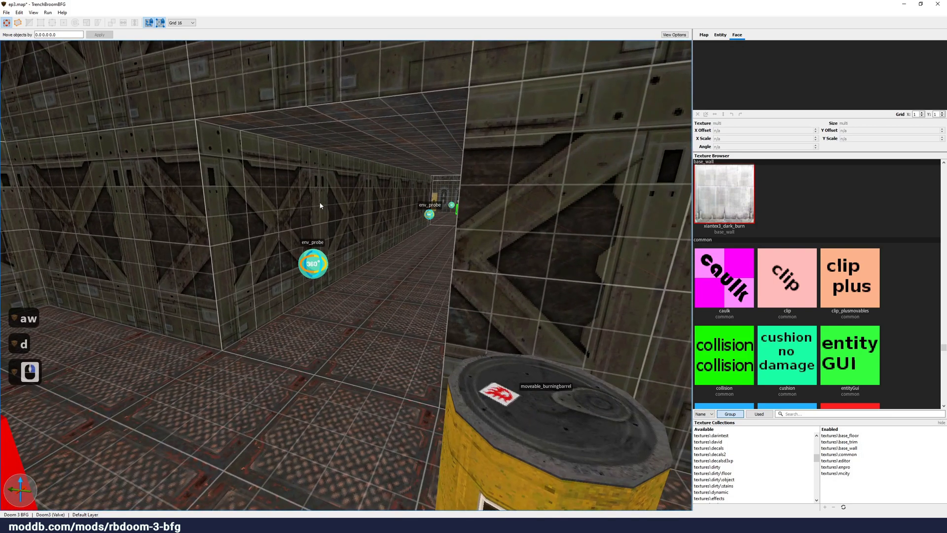
pyautogui.press('a')
pyautogui.moveTo(267, 289); pyautogui.dragTo(275, 287, button='right')
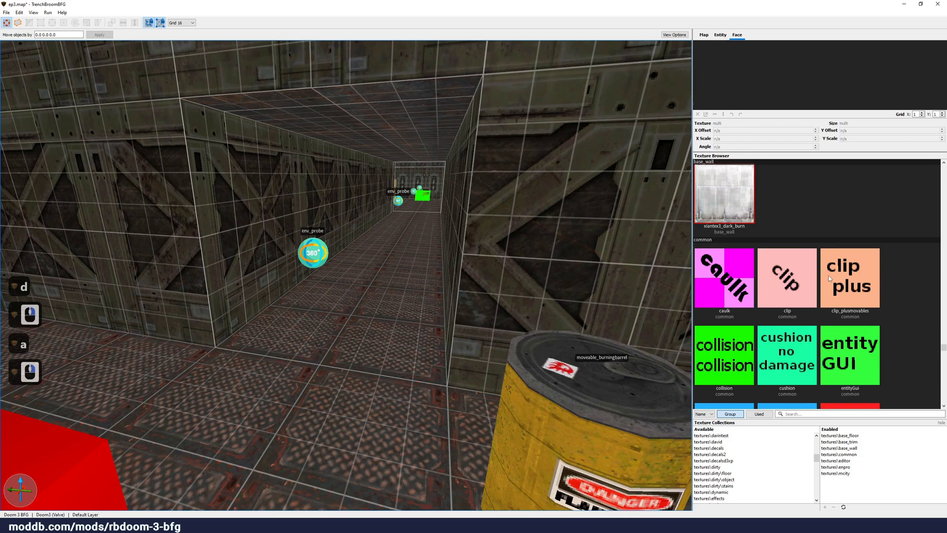
pyautogui.scroll(-8, 871, 283)
pyautogui.scroll(-2, 871, 283)
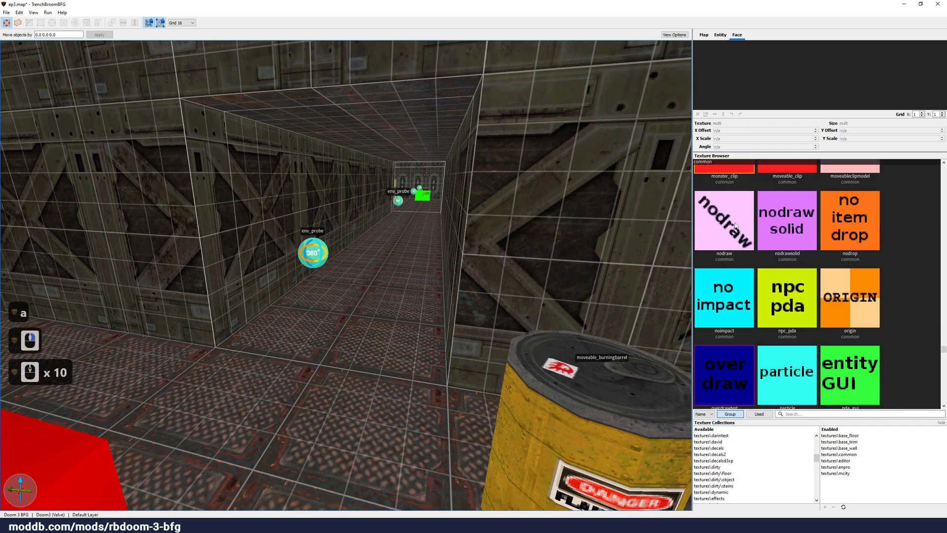
# Step: Draw a 128-unit-tall common/nodraw brush across the corridor floor and select its front face
pyautogui.click(734, 232)
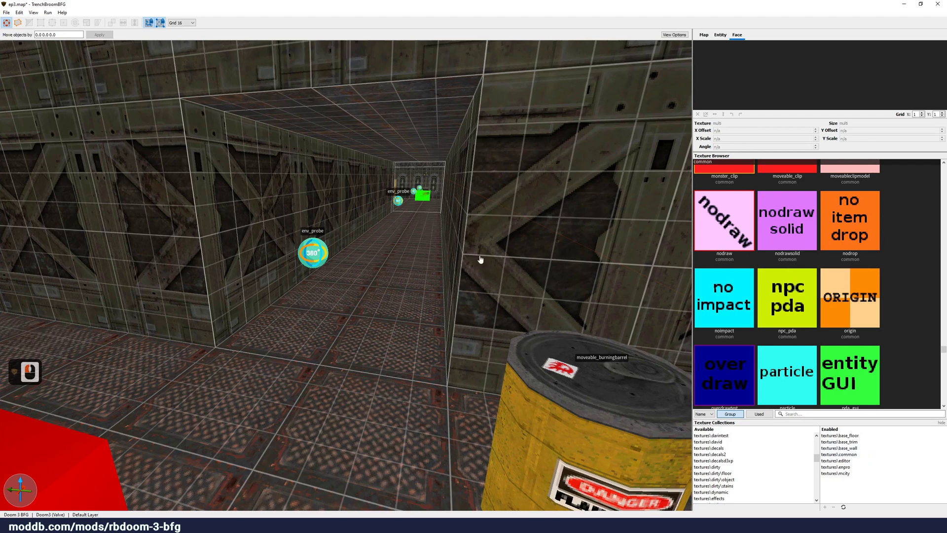
pyautogui.moveTo(249, 346); pyautogui.dragTo(434, 370)
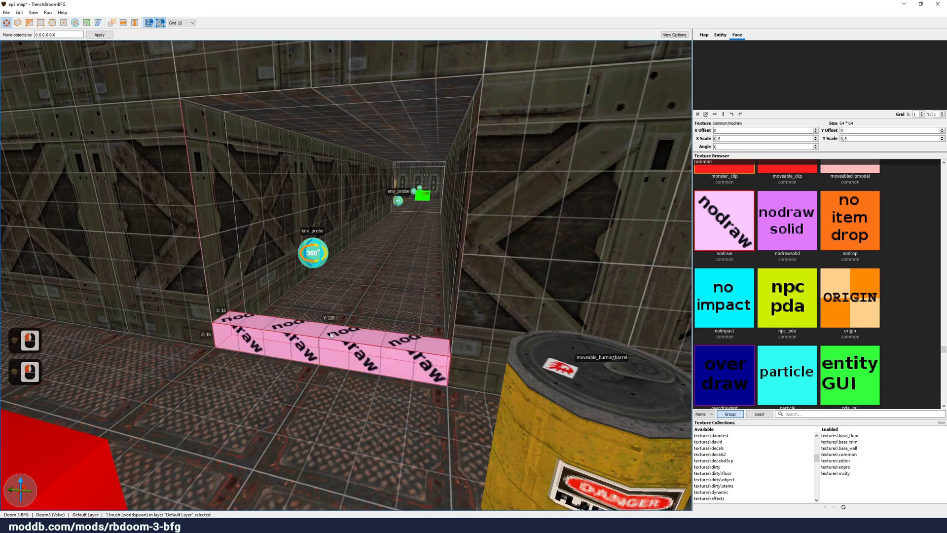
pyautogui.moveTo(360, 321)
pyautogui.keyDown('shift'); pyautogui.mouseDown()
pyautogui.moveTo(333, 253)
pyautogui.moveTo(377, 187)
pyautogui.mouseUp(); pyautogui.keyUp('shift')
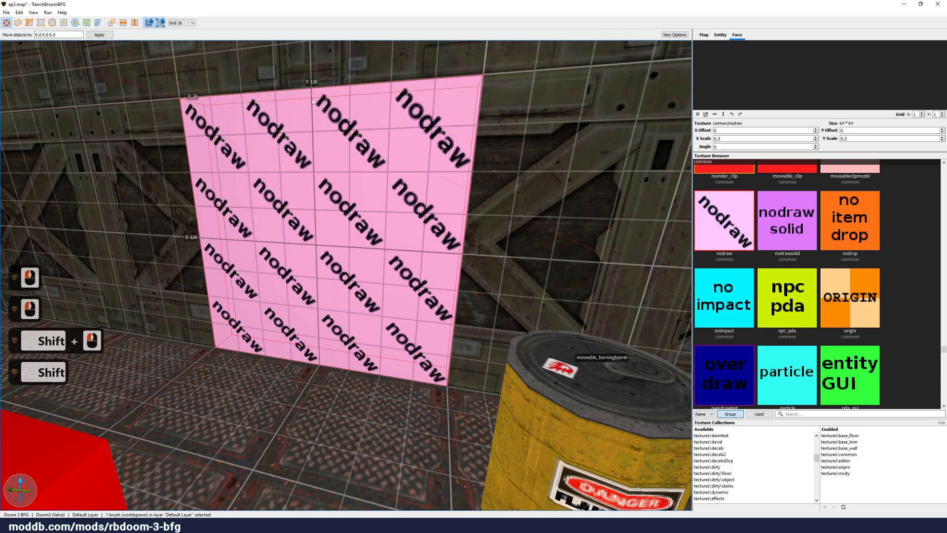
pyautogui.keyDown('shift'); pyautogui.moveTo(377, 188); pyautogui.dragTo(375, 203, button='right'); pyautogui.keyUp('shift')
pyautogui.press('s')
pyautogui.press('w')
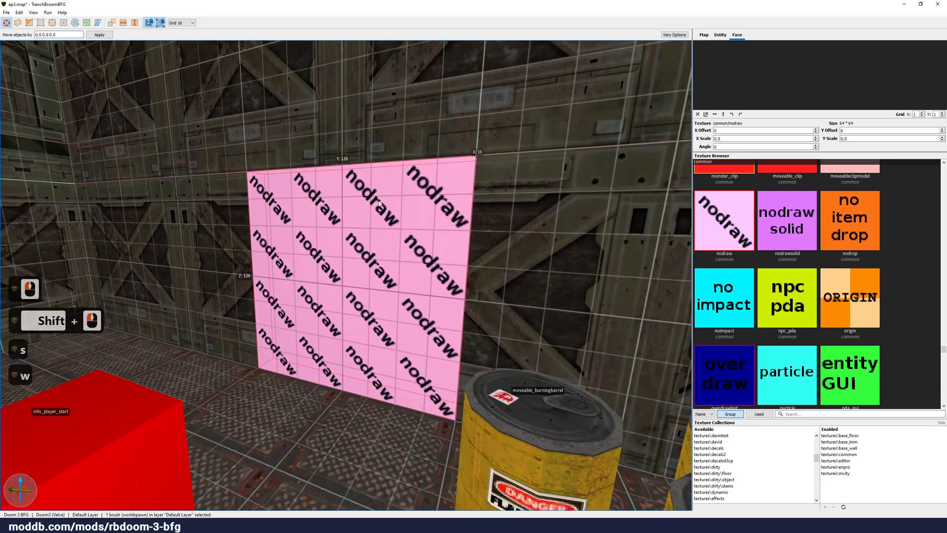
pyautogui.keyDown('shift'); pyautogui.click(373, 276); pyautogui.keyUp('shift')
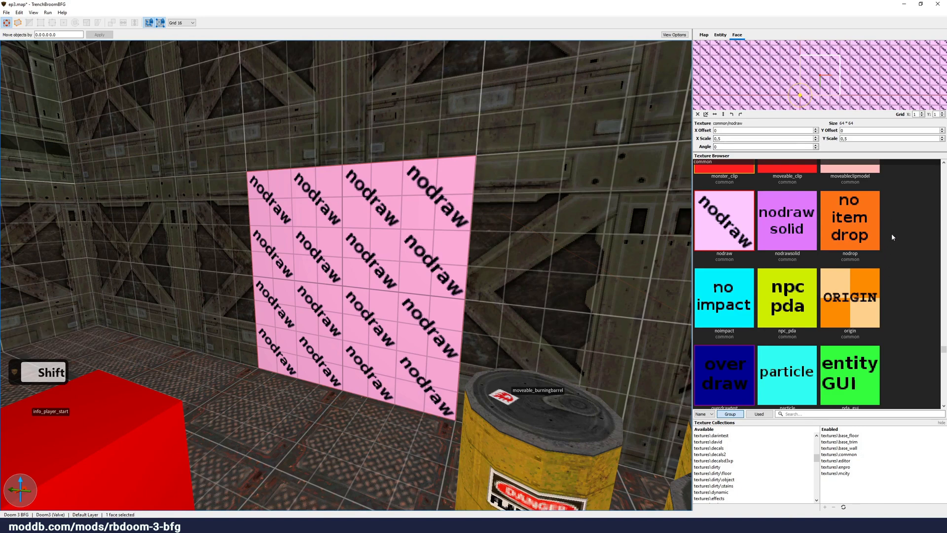
pyautogui.scroll(-13, 893, 237)
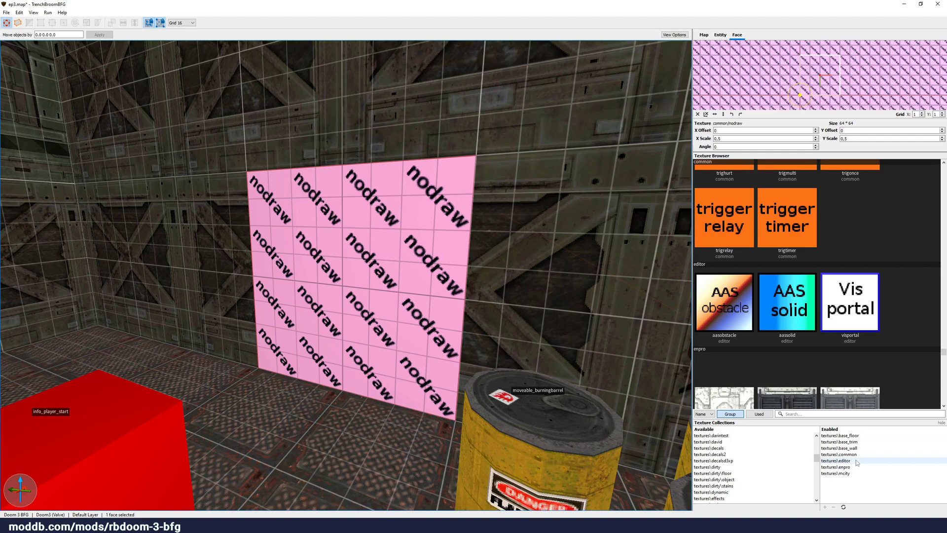
# Step: Apply the editor/visportal texture to the wall face and fly through it to check
pyautogui.click(855, 304)
pyautogui.moveTo(427, 237); pyautogui.dragTo(410, 235, button='right')
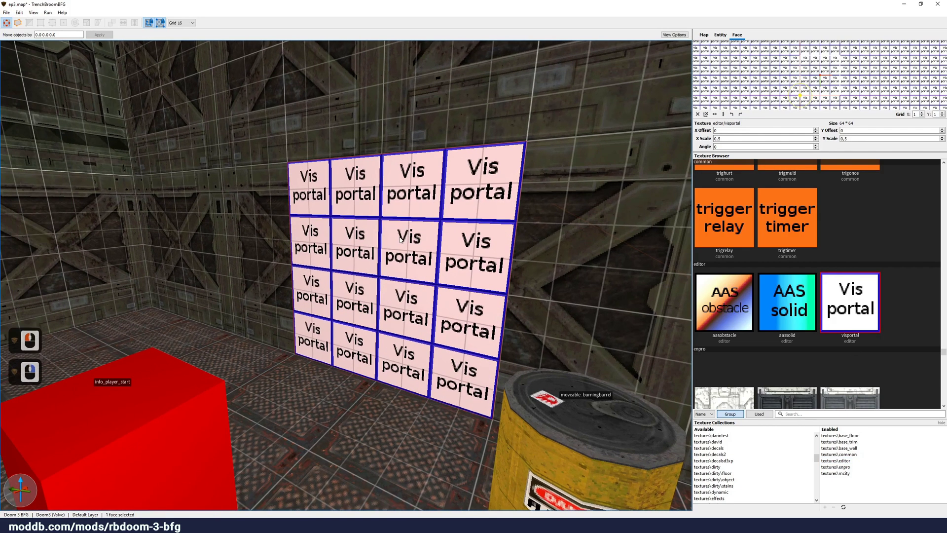
pyautogui.press('Escape')
pyautogui.press('Escape')
pyautogui.press('w')
pyautogui.rightClick(251, 144)
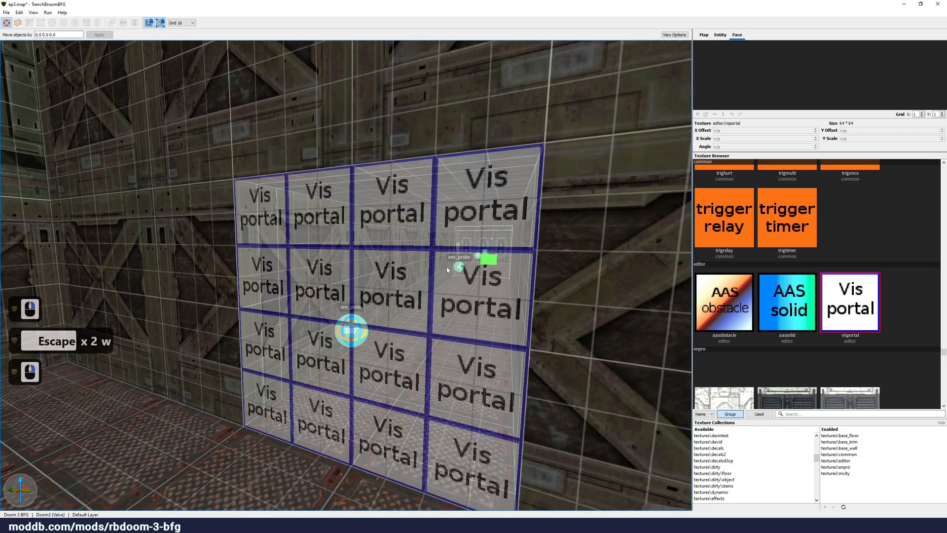
pyautogui.press('w')
pyautogui.press('d')
pyautogui.press('s')
pyautogui.press('a')
# Step: Look over the visportal wall and barrels from the room, then save ep3.map
pyautogui.moveTo(323, 268); pyautogui.dragTo(316, 237, button='right')
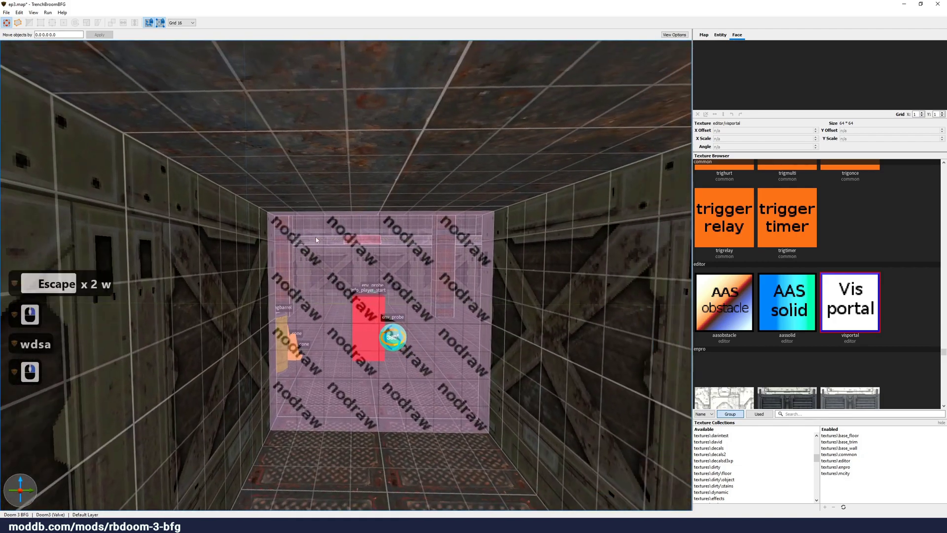
pyautogui.press('w')
pyautogui.moveTo(413, 339); pyautogui.dragTo(519, 353, button='right')
pyautogui.press('a')
pyautogui.press('s')
pyautogui.press('d')
pyautogui.press('w')
pyautogui.press('d')
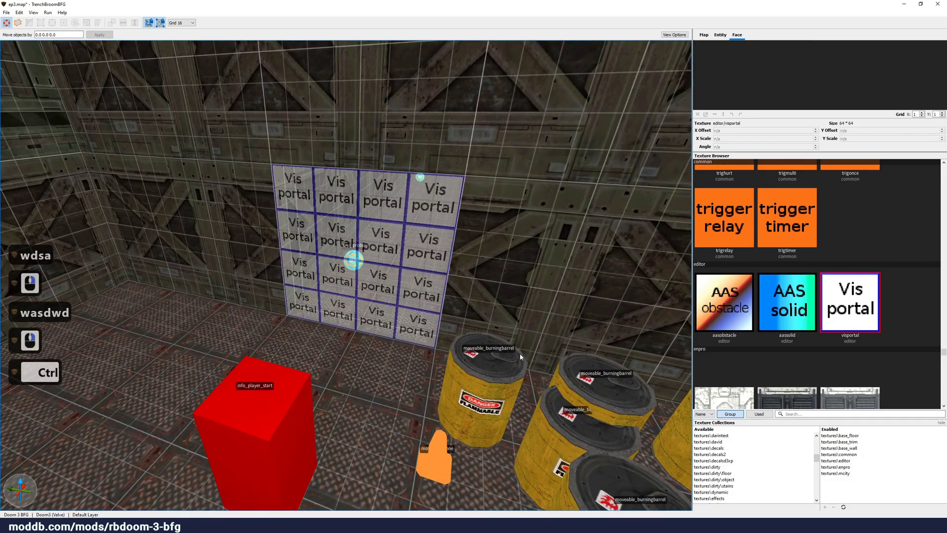
pyautogui.hotkey('ctrl', 's')
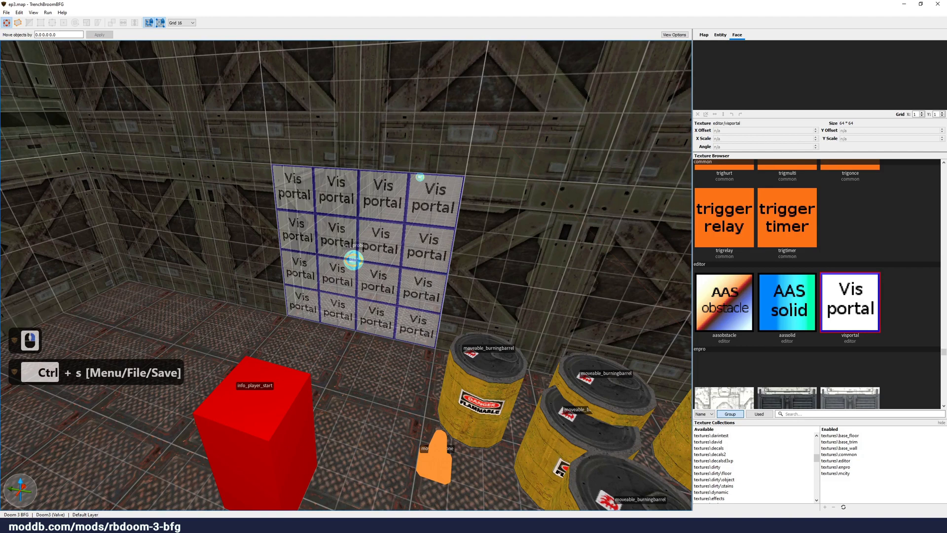
# Step: Launch RBDOOM 3 BFG and open the game console with a cleared prompt
pyautogui.click(405, 379)
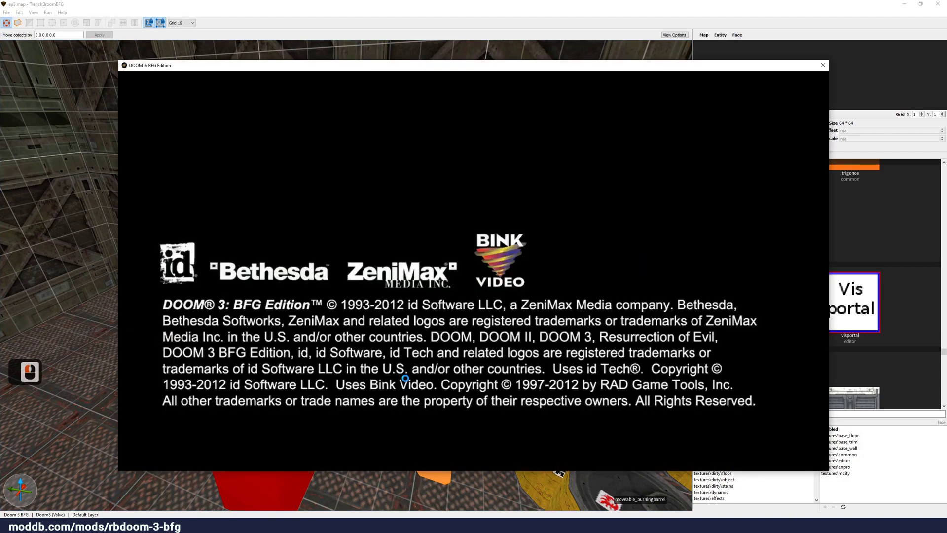
pyautogui.click(443, 362)
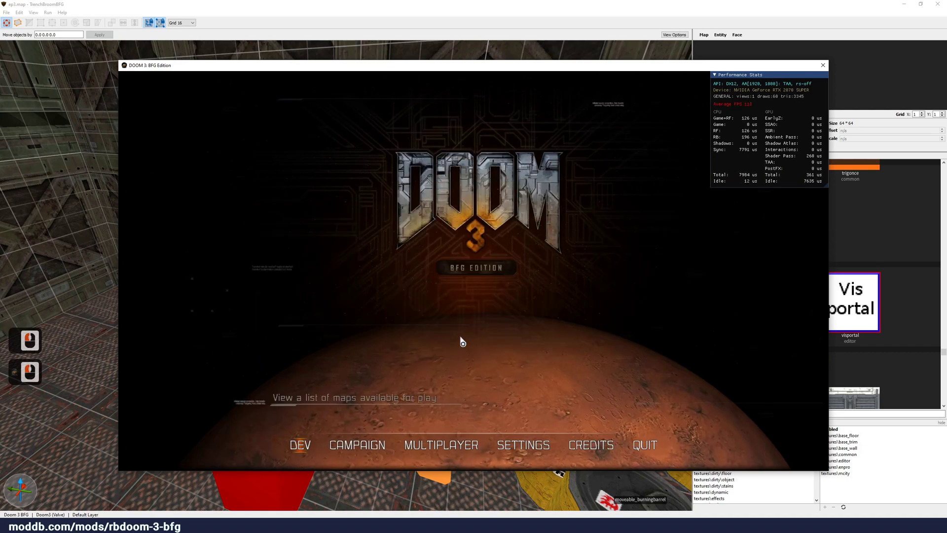
pyautogui.press('`')
pyautogui.press('BackSpace')
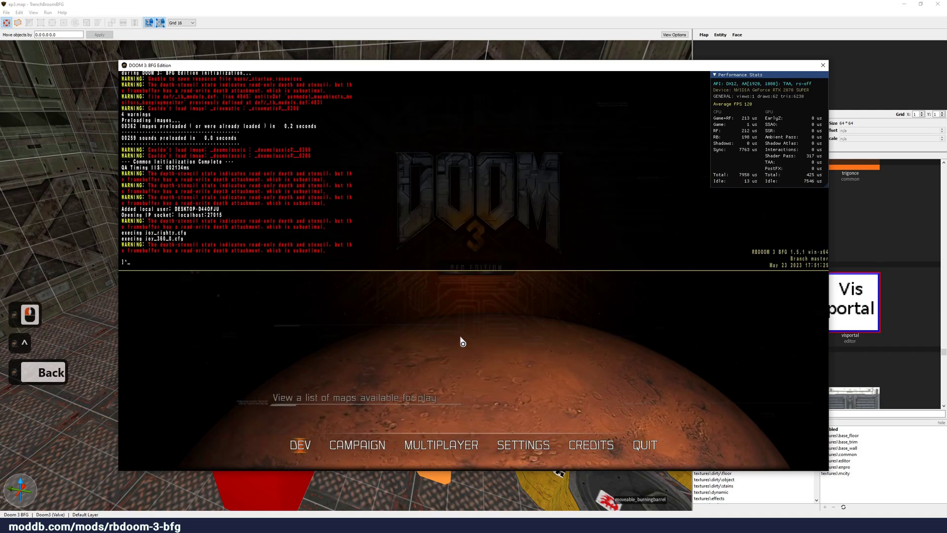
pyautogui.press('BackSpace')
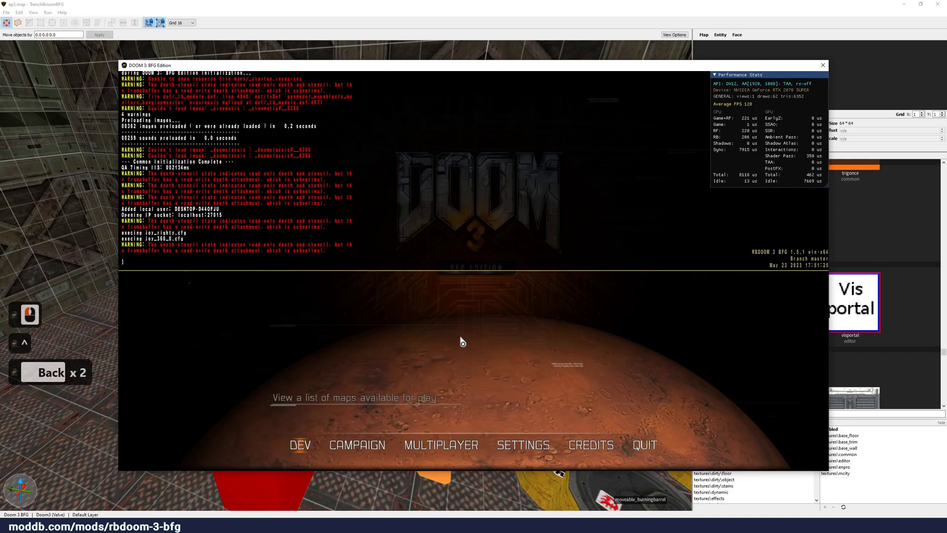
# Step: Enter 'dmap tutorials/ep3.map' in the console using Tab autocompletion
pyautogui.write('dm')
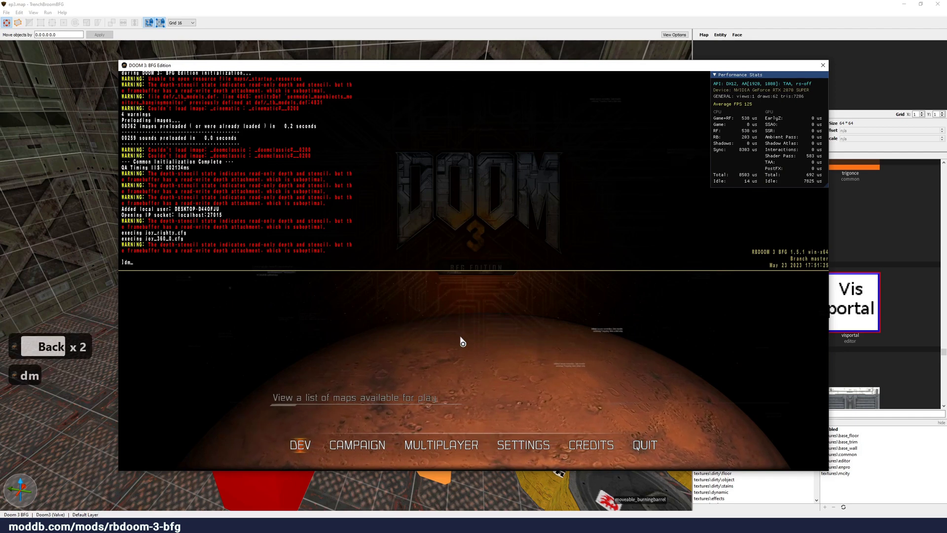
pyautogui.press('Tab')
pyautogui.write('tu')
pyautogui.press('Tab')
pyautogui.write('ep')
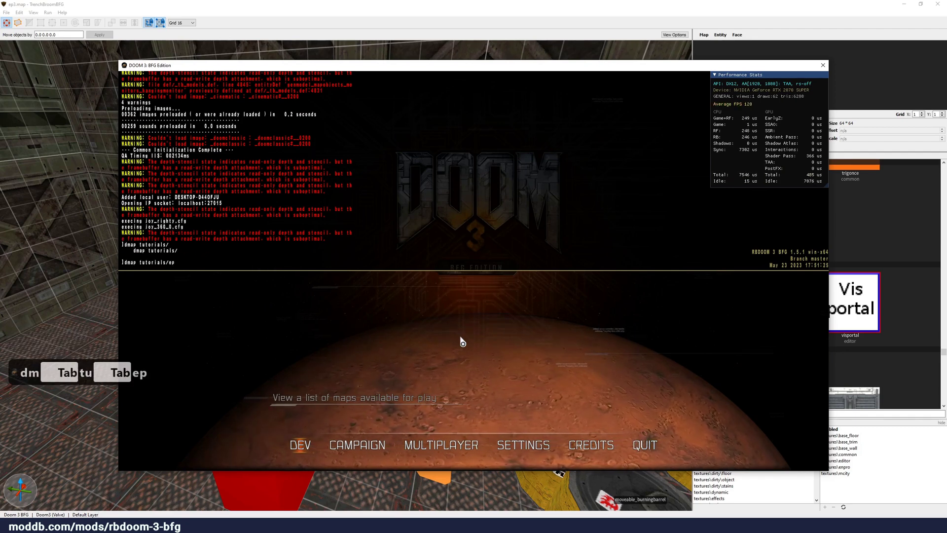
pyautogui.press('Tab')
pyautogui.write('3')
pyautogui.press('Tab')
pyautogui.write('.ma')
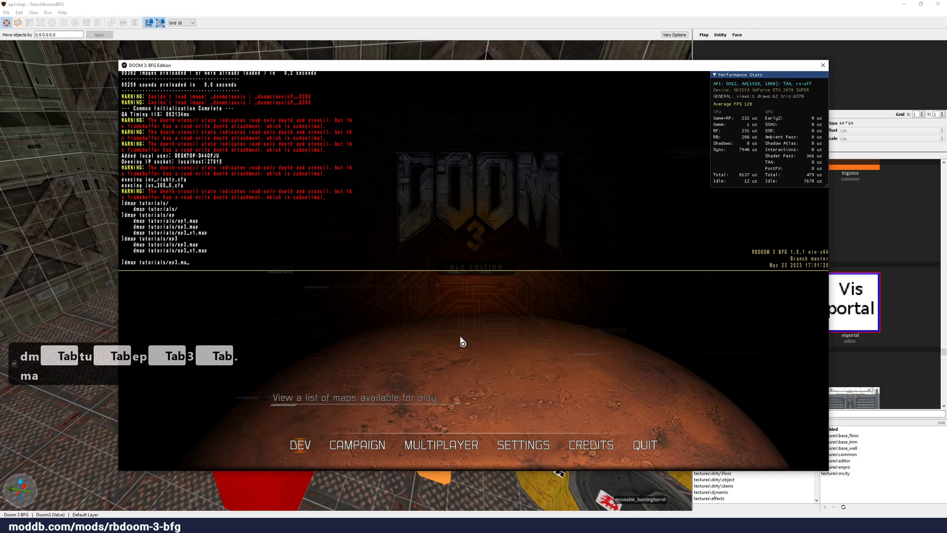
pyautogui.press('Tab')
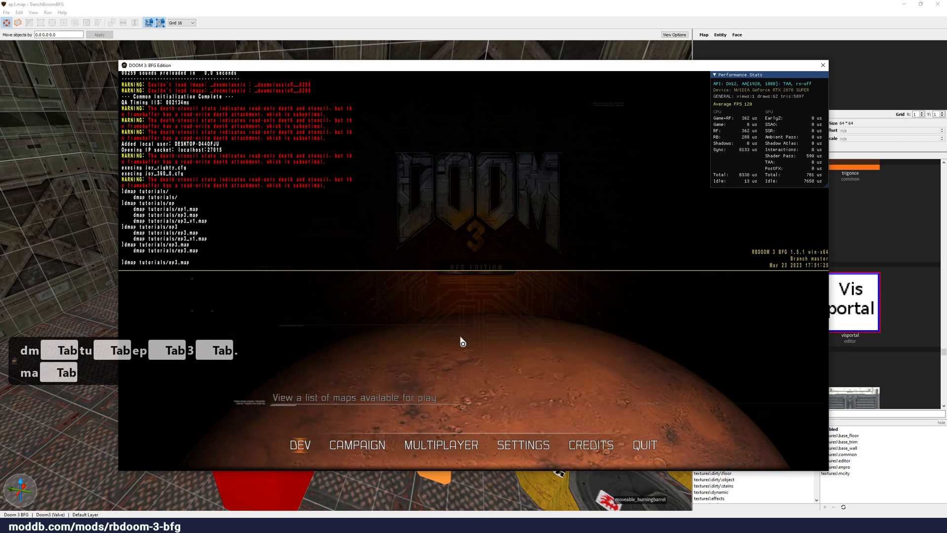
# Step: Insert '-glview -asciiTree' into the dmap command, run it, and review the console output
pyautogui.press('Home')
pyautogui.press('Right')
pyautogui.press('Right')
pyautogui.press('Right')
pyautogui.press('Right')
pyautogui.press('Right')
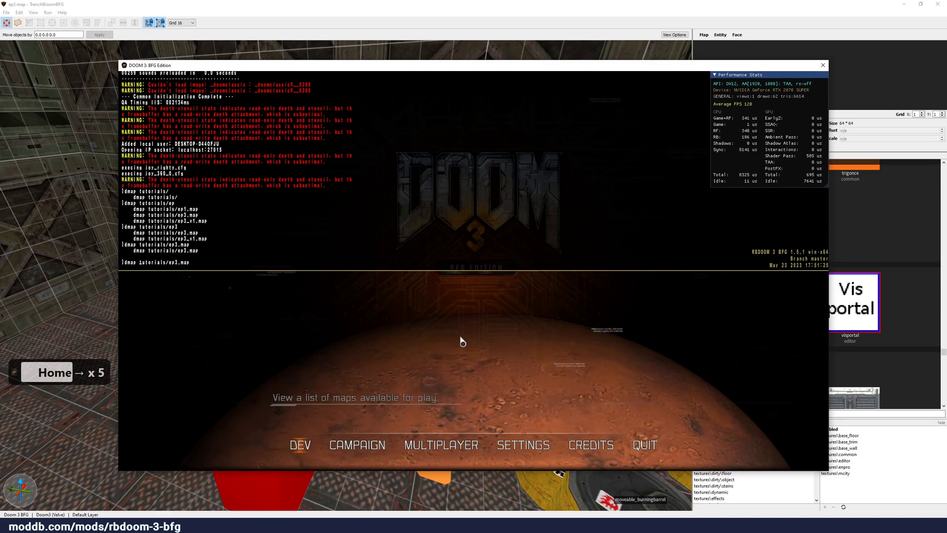
pyautogui.write('-')
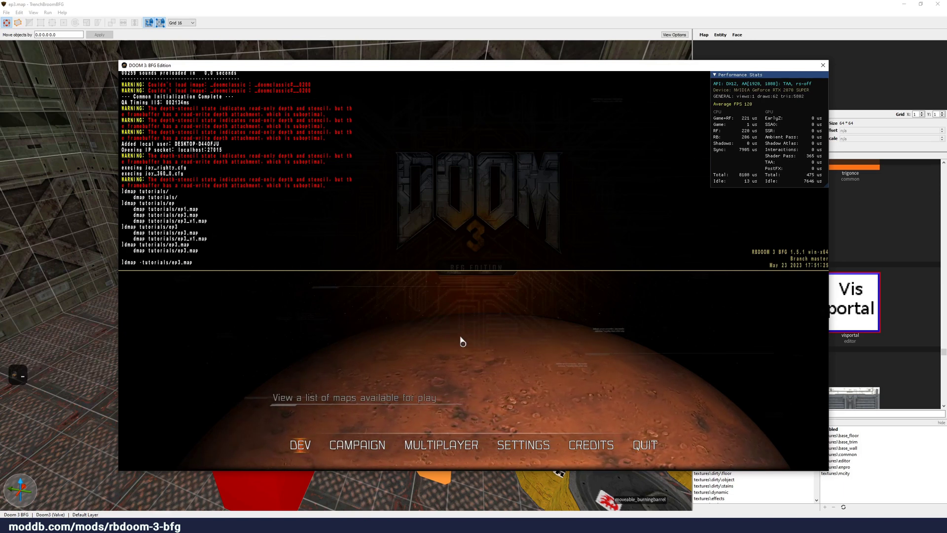
pyautogui.write('glview -')
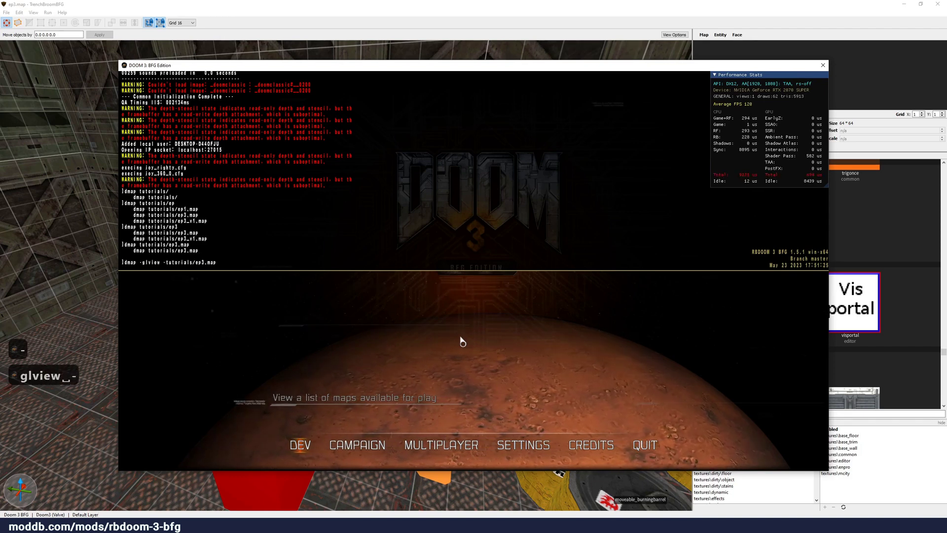
pyautogui.write('asciiTree')
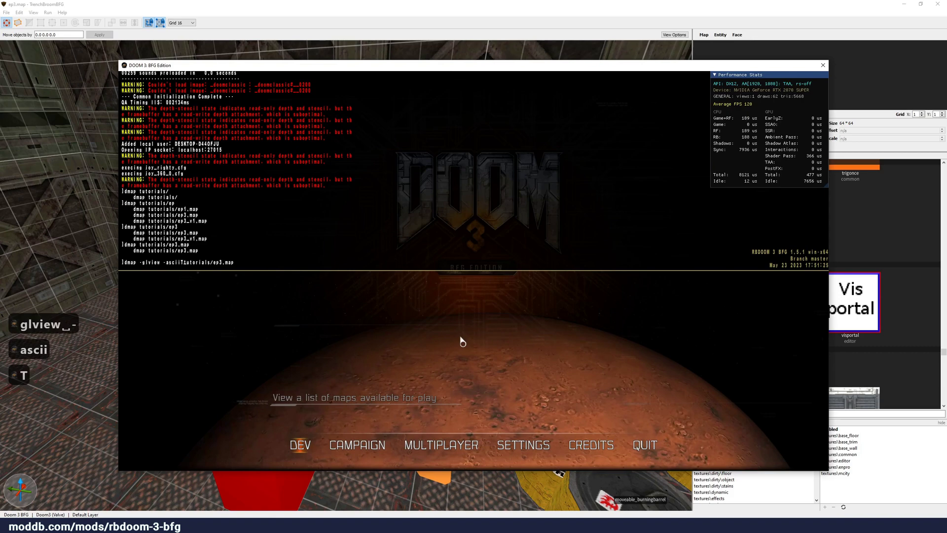
pyautogui.press('End')
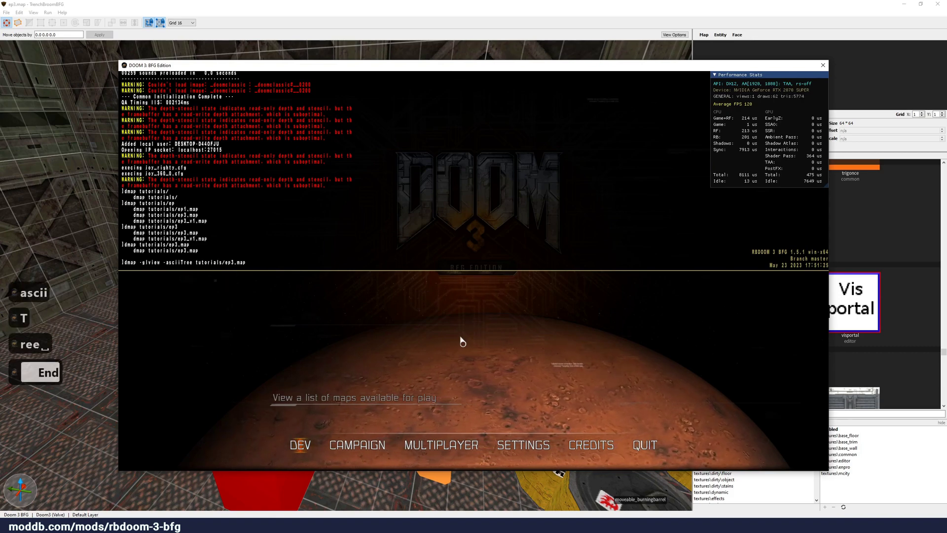
pyautogui.press('Return')
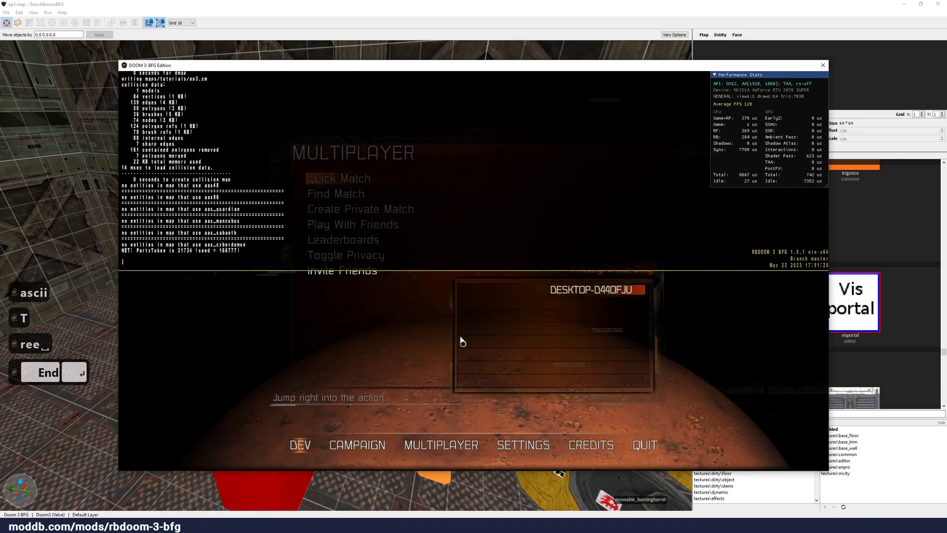
pyautogui.press('`')
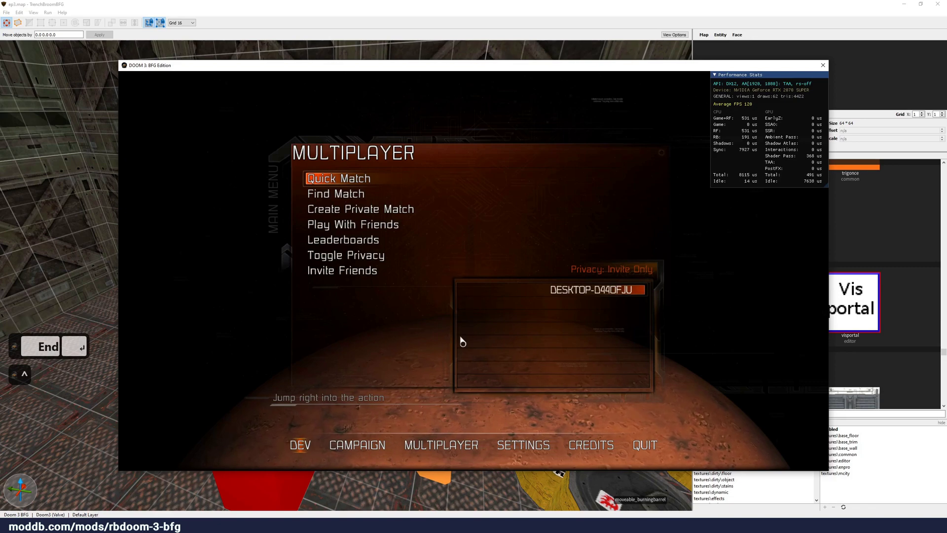
pyautogui.press('`')
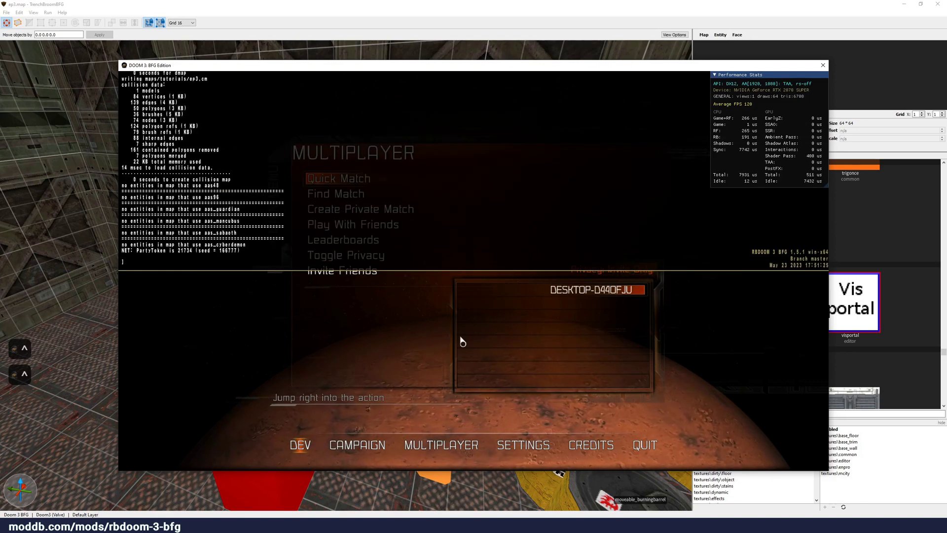
pyautogui.press('BackSpace')
pyautogui.press('BackSpace')
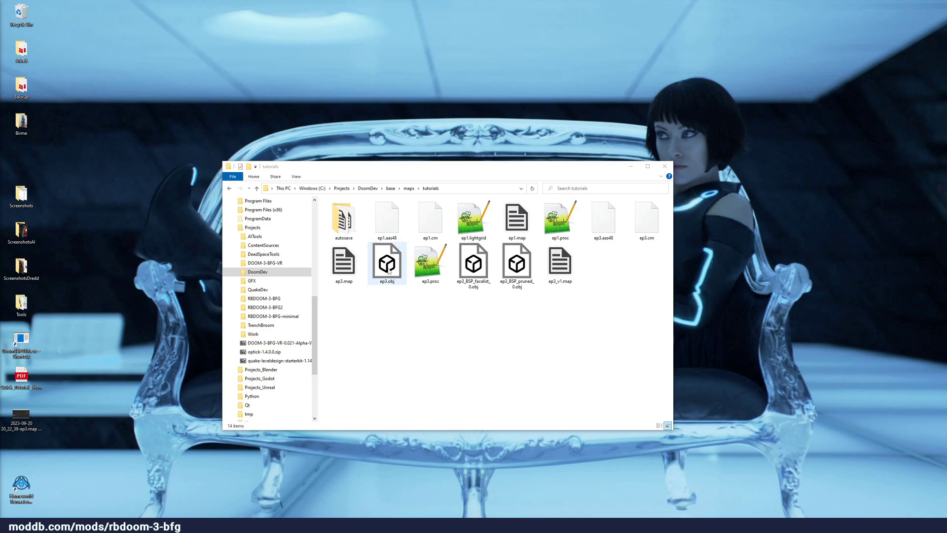
# Step: Compare the file sizes of ep3.obj and ep3_BSP_pruned_0.obj in the tutorials folder
pyautogui.click(390, 271)
pyautogui.click(501, 268)
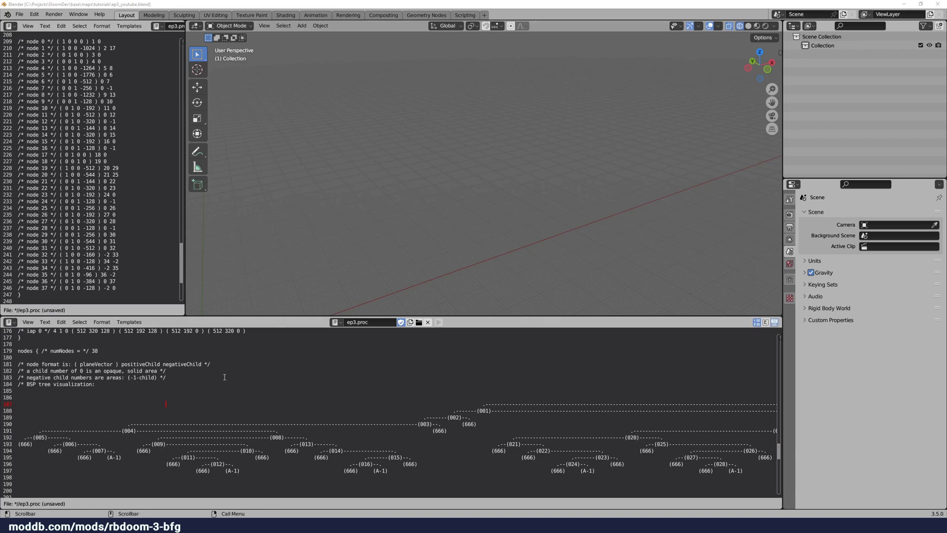
# Step: Import the OBJ via Wavefront (legacy) with Y Forward, Z Up and Split by Group enabled
pyautogui.click(20, 14)
pyautogui.moveTo(70, 134)
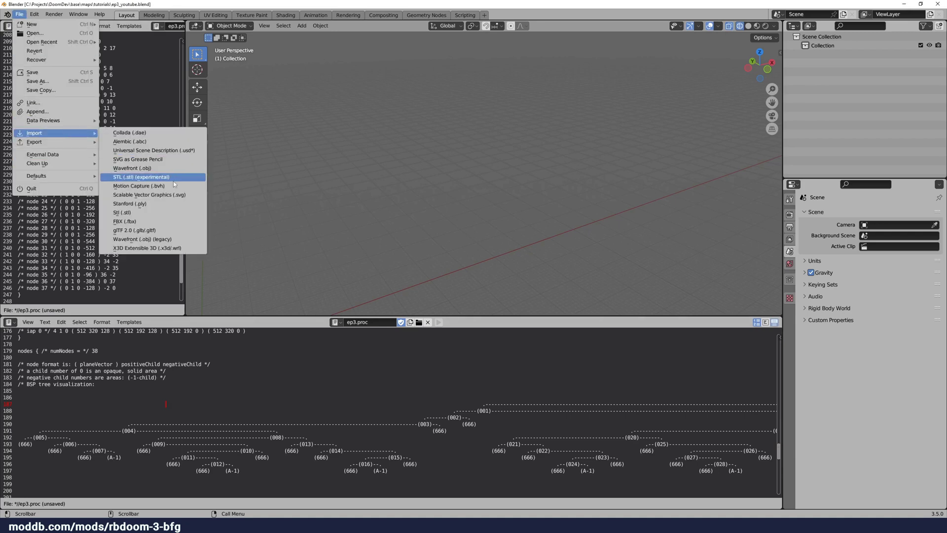
pyautogui.click(170, 240)
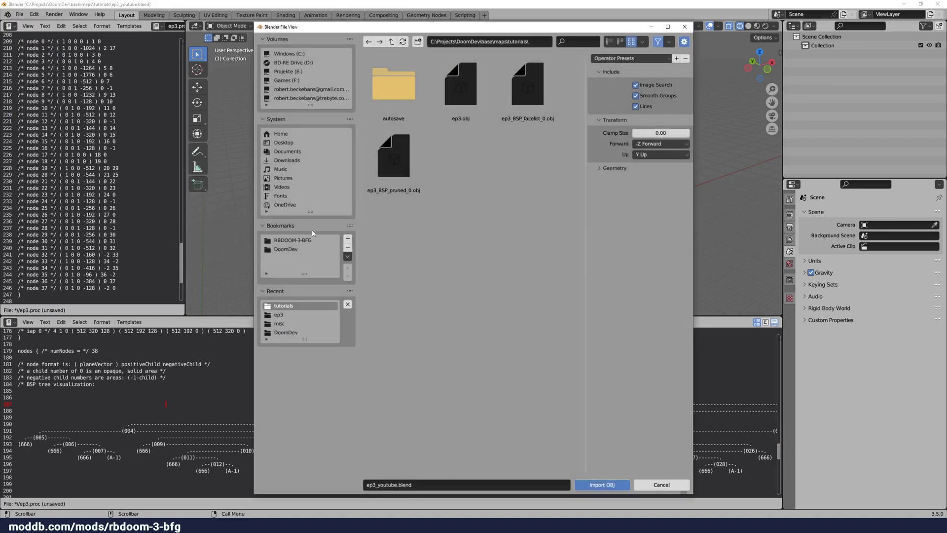
pyautogui.click(666, 146)
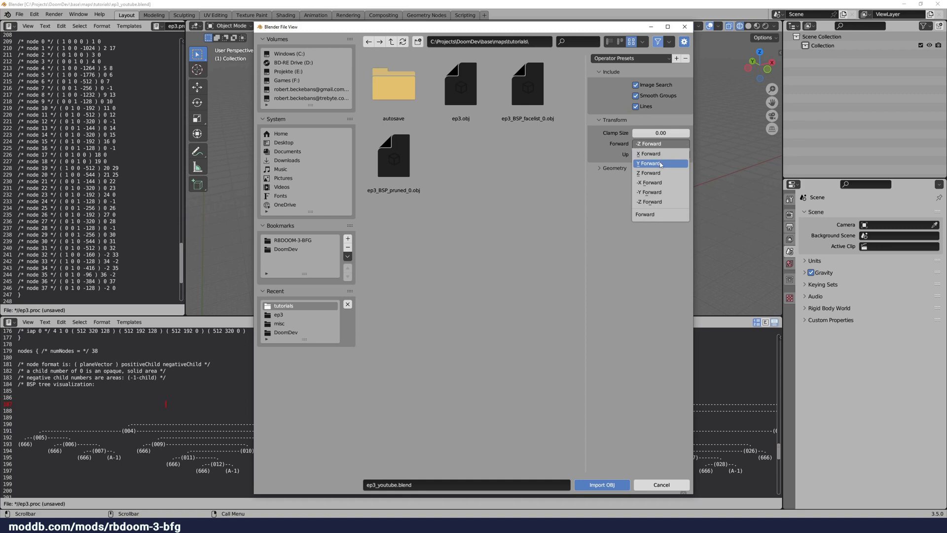
pyautogui.click(661, 164)
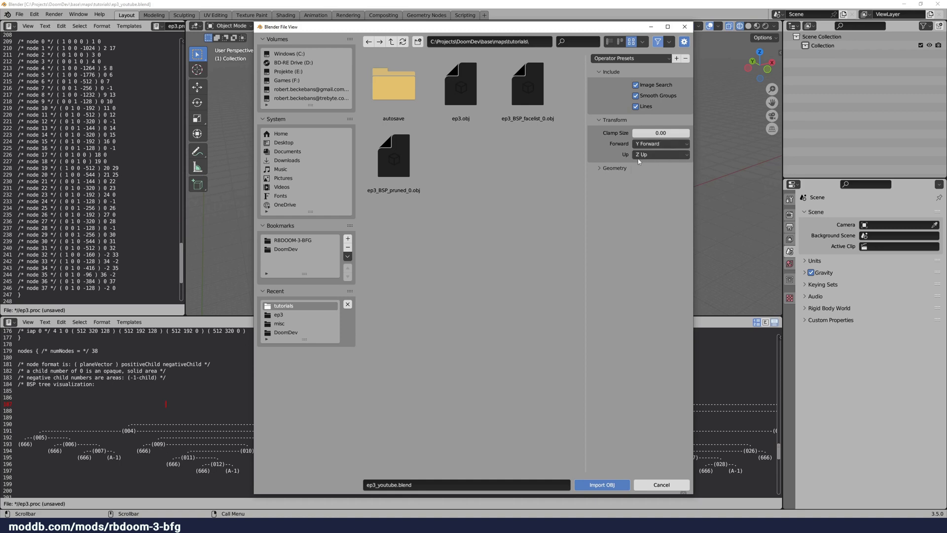
pyautogui.click(600, 169)
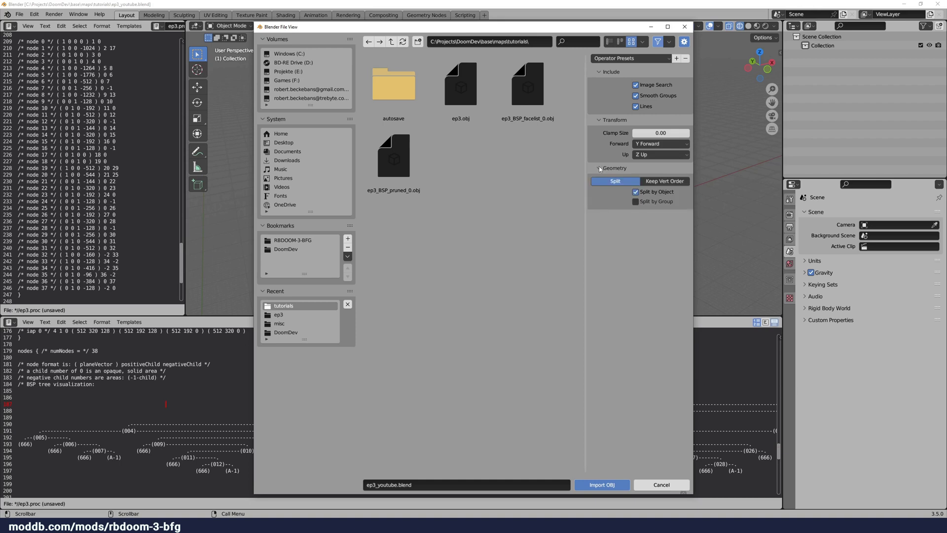
pyautogui.click(637, 204)
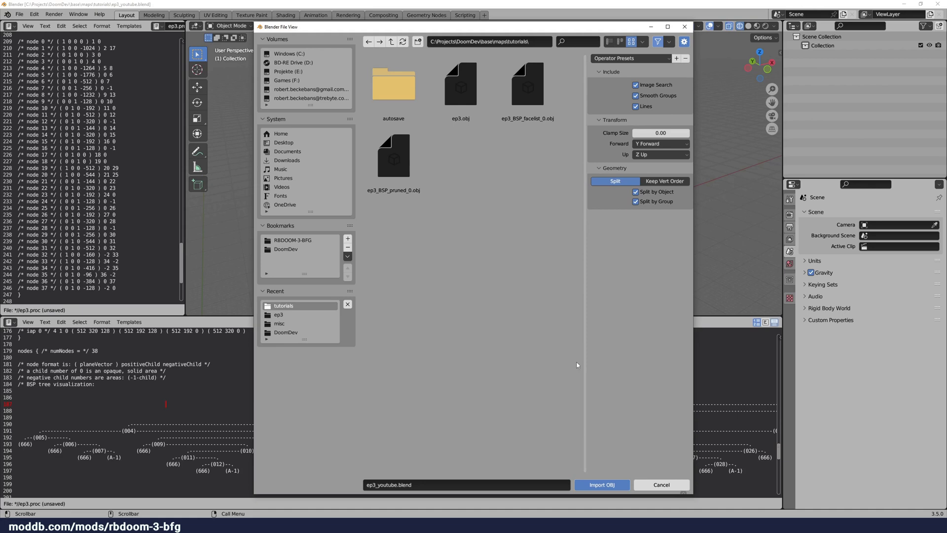
pyautogui.click(602, 485)
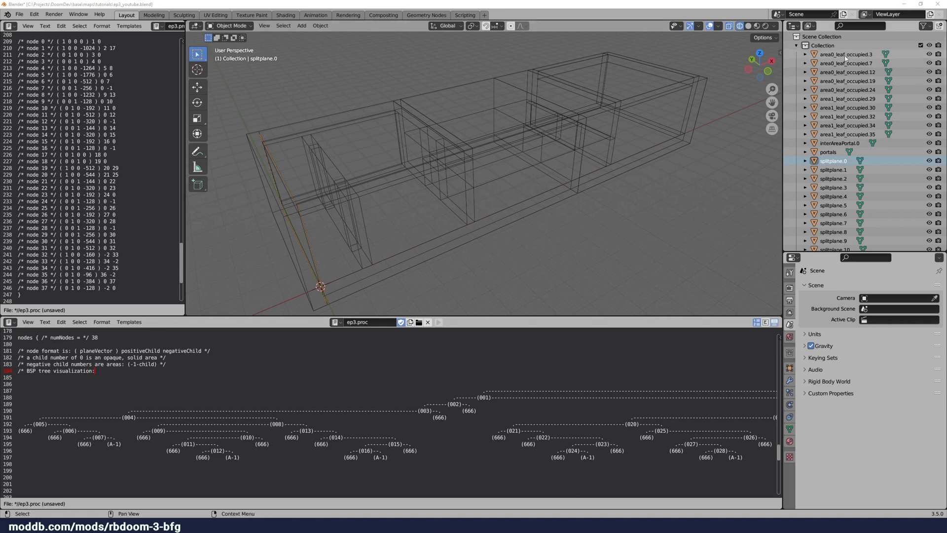
# Step: Select area0_leaf_occupied.12 in the Outliner and place the caret in the ep3.proc node comments
pyautogui.click(848, 72)
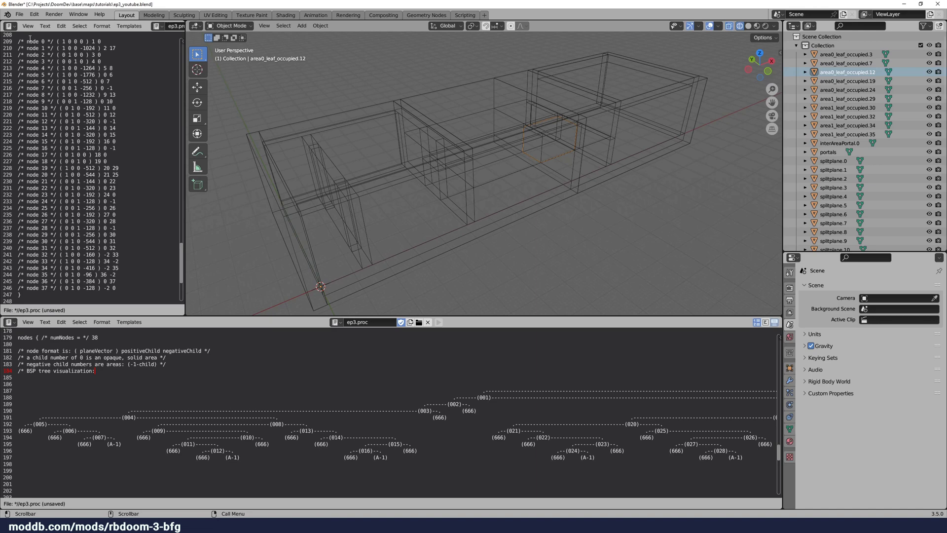
pyautogui.click(318, 385)
pyautogui.click(315, 359)
# Step: Maximize ep3.proc and read the area models and interAreaPortals definition lines
pyautogui.hotkey('ctrl', 'space')
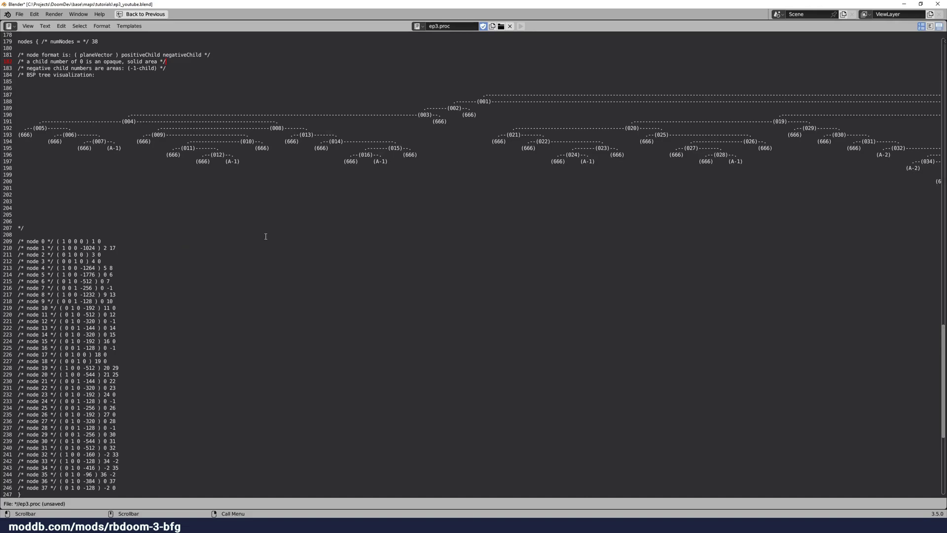
pyautogui.scroll(20, 265, 237)
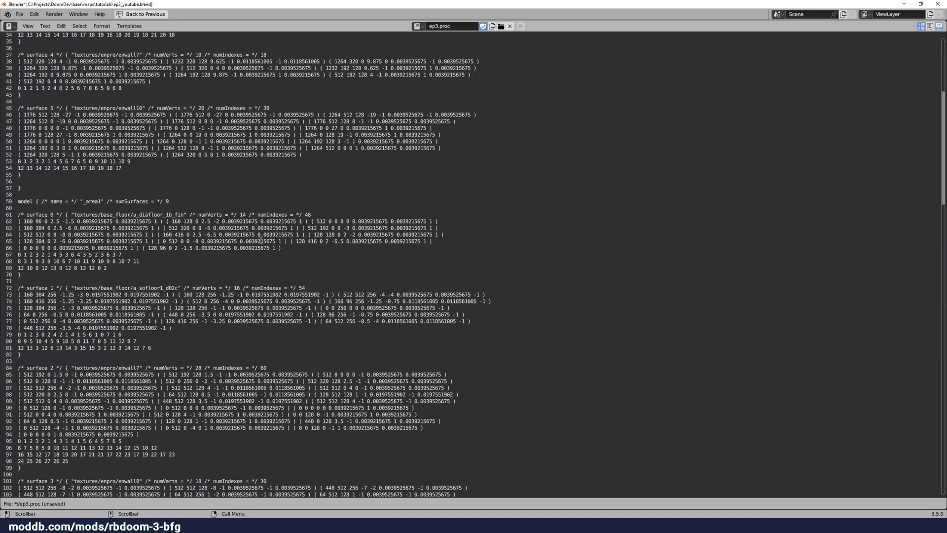
pyautogui.scroll(11, 261, 240)
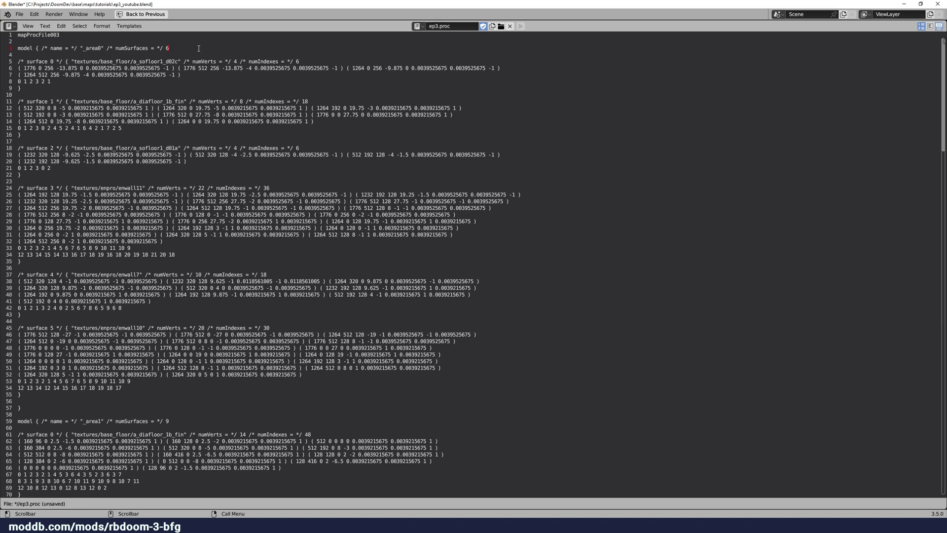
pyautogui.press('pagedown')
pyautogui.press('pagedown')
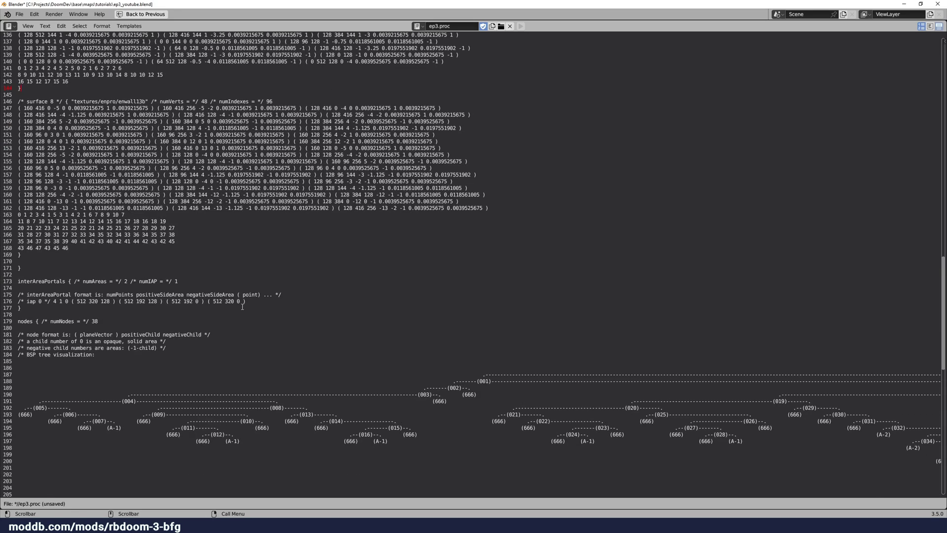
pyautogui.click(196, 281)
pyautogui.click(305, 294)
pyautogui.click(304, 303)
# Step: Scroll to the BSP tree visualization's root line, then restore the multi-editor layout
pyautogui.scroll(-5, 304, 302)
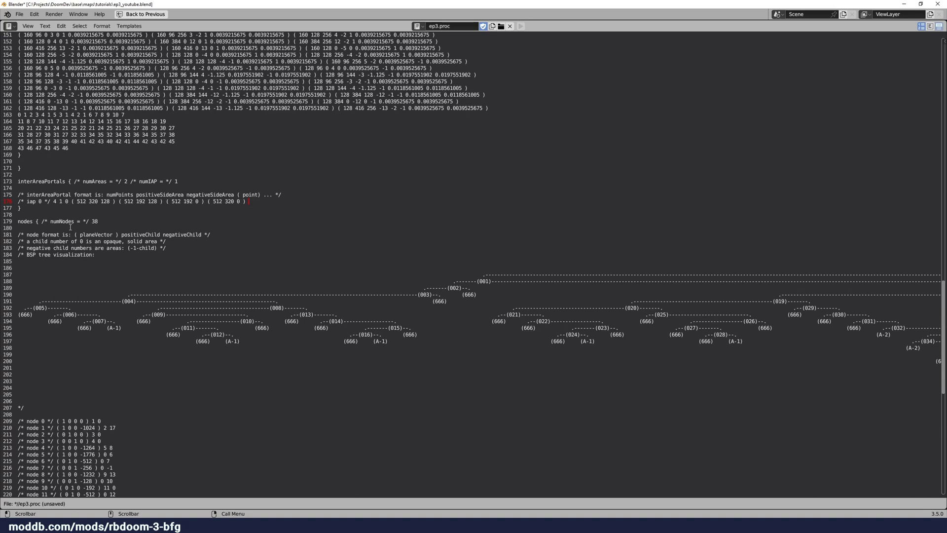
pyautogui.click(601, 282)
pyautogui.click(482, 274)
pyautogui.scroll(-4, 409, 312)
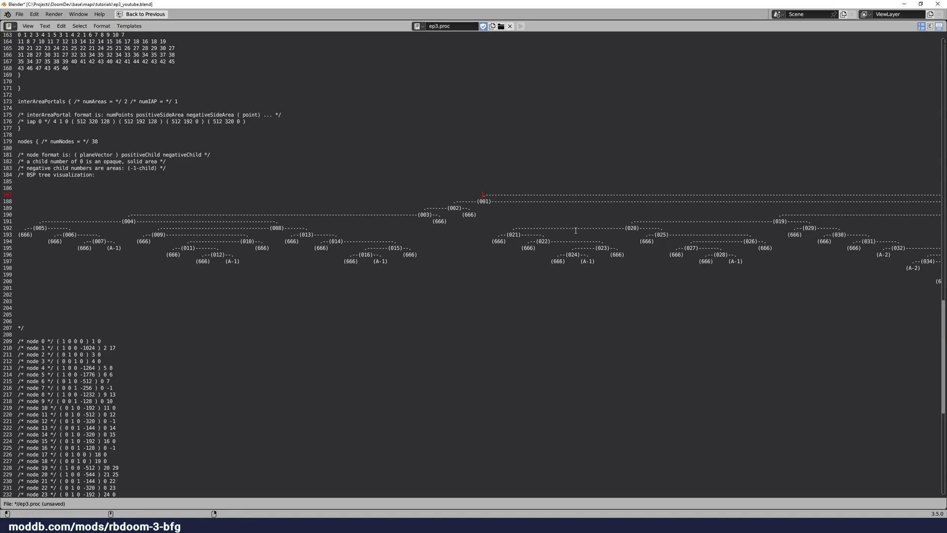
pyautogui.hotkey('ctrl', 'space')
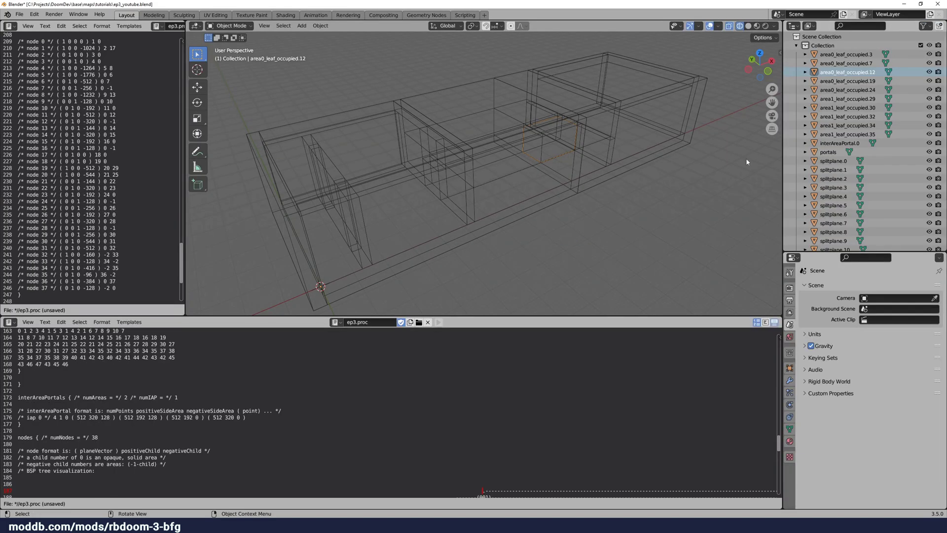
# Step: Select splitplane.0 and splitplane.1 while highlighting node 0's normal 1 0 0 and children 1 0
pyautogui.click(835, 161)
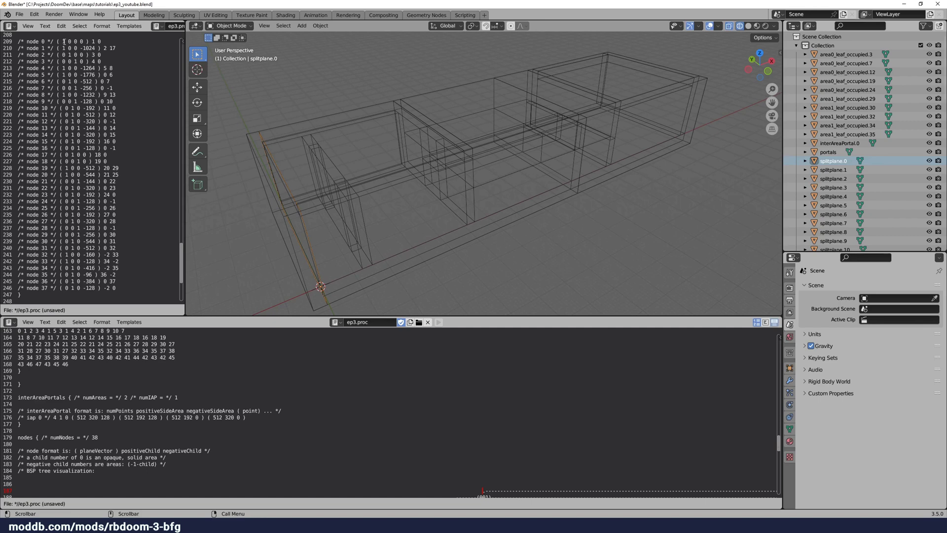
pyautogui.moveTo(62, 39); pyautogui.dragTo(78, 40)
pyautogui.click(81, 40)
pyautogui.click(839, 172)
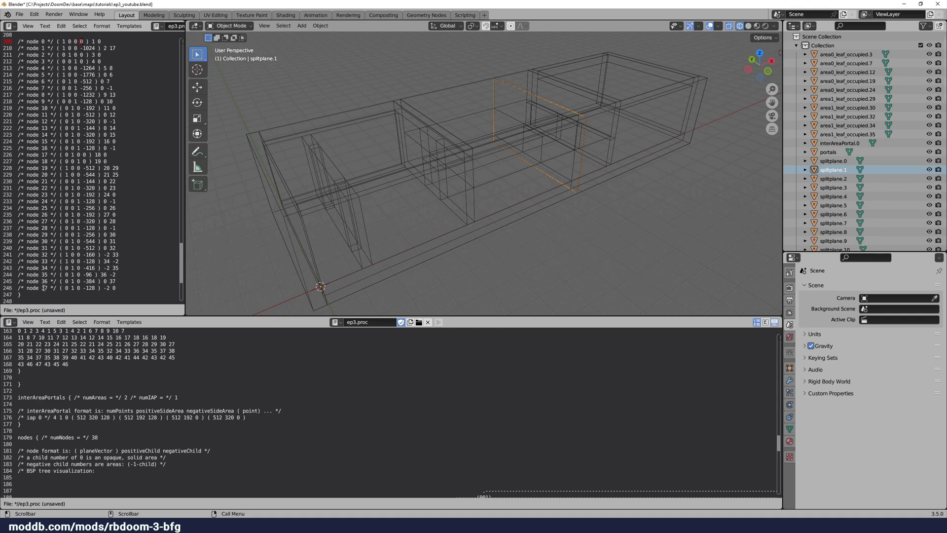
pyautogui.click(836, 162)
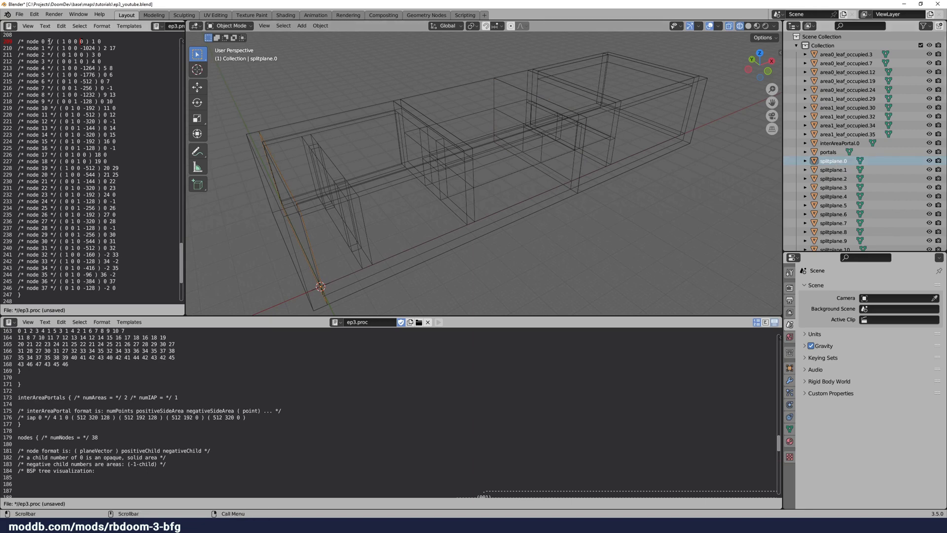
pyautogui.moveTo(92, 42); pyautogui.dragTo(105, 41)
pyautogui.scroll(-5, 492, 406)
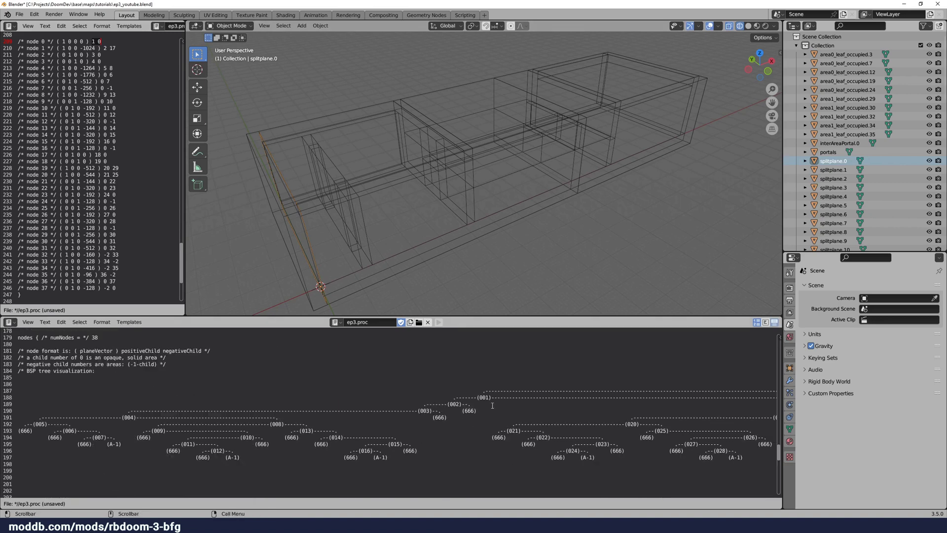
# Step: Bring the tree's root node (000) on line 187 into view, then select splitplane.1
pyautogui.click(500, 385)
pyautogui.press('End')
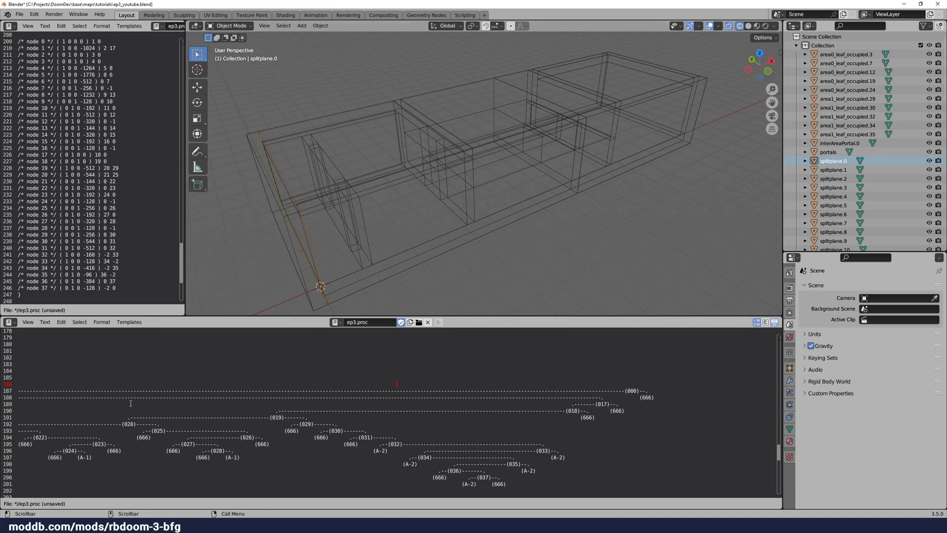
pyautogui.press('Home')
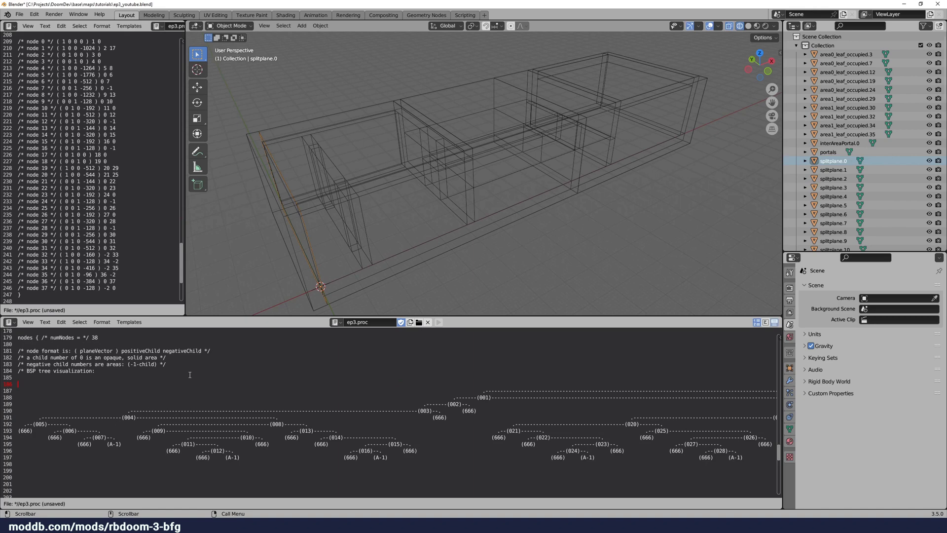
pyautogui.click(489, 390)
pyautogui.press('End')
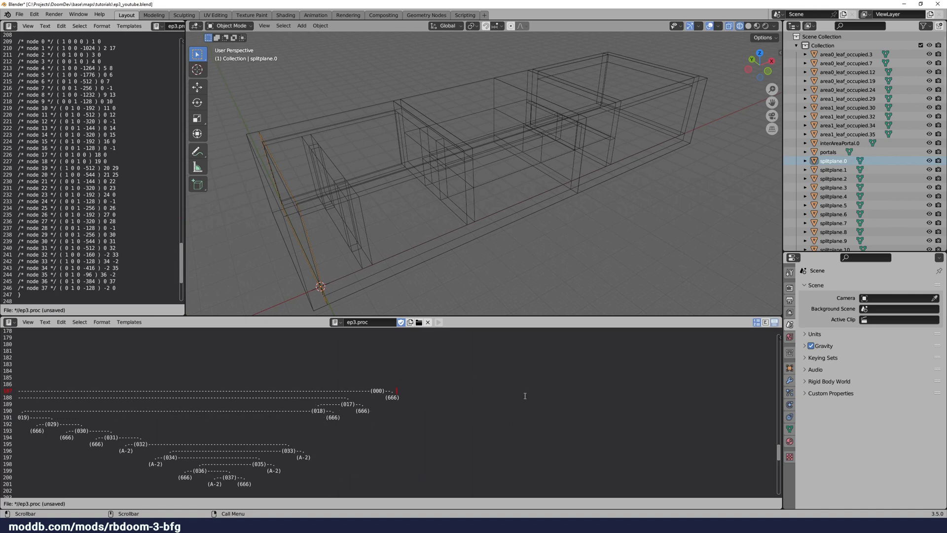
pyautogui.click(99, 41)
pyautogui.click(396, 398)
pyautogui.click(840, 169)
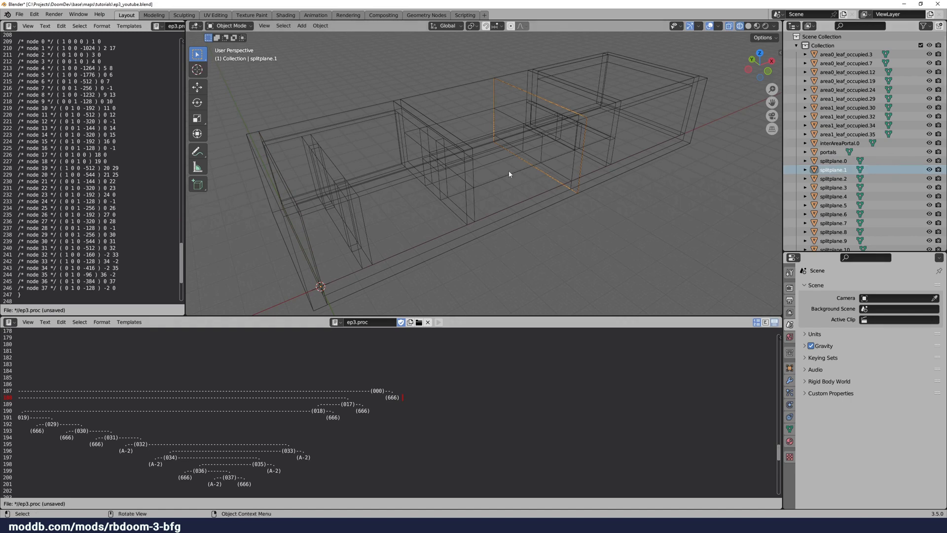
# Step: Follow the BSP tree text from lines 186–187 and node (001) to node 1's definition
pyautogui.click(372, 391)
pyautogui.press('Home')
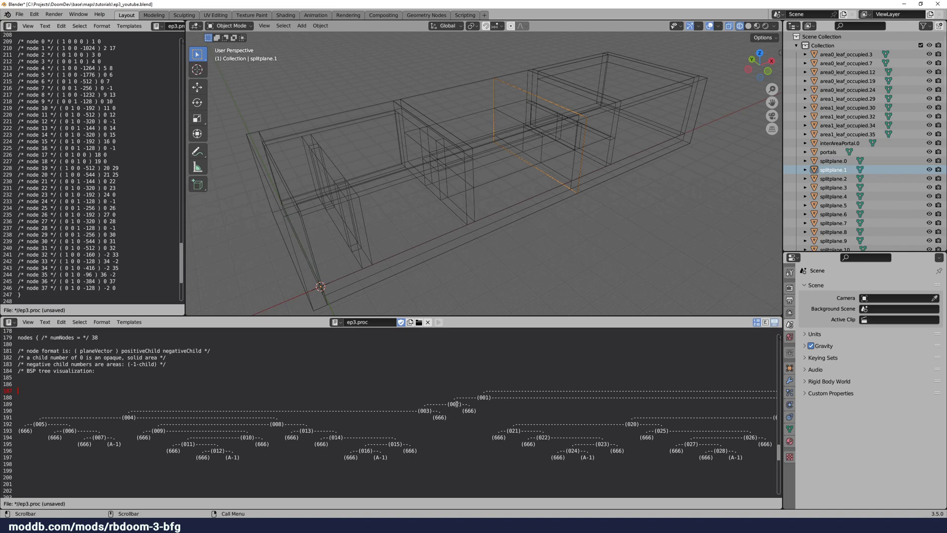
pyautogui.click(486, 397)
pyautogui.press('Up')
pyautogui.press('Up')
pyautogui.press('End')
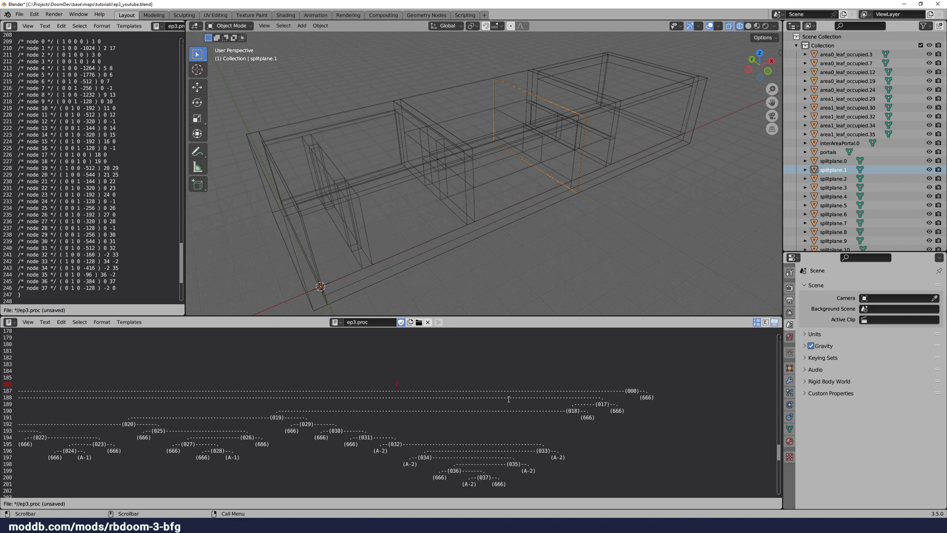
pyautogui.click(119, 47)
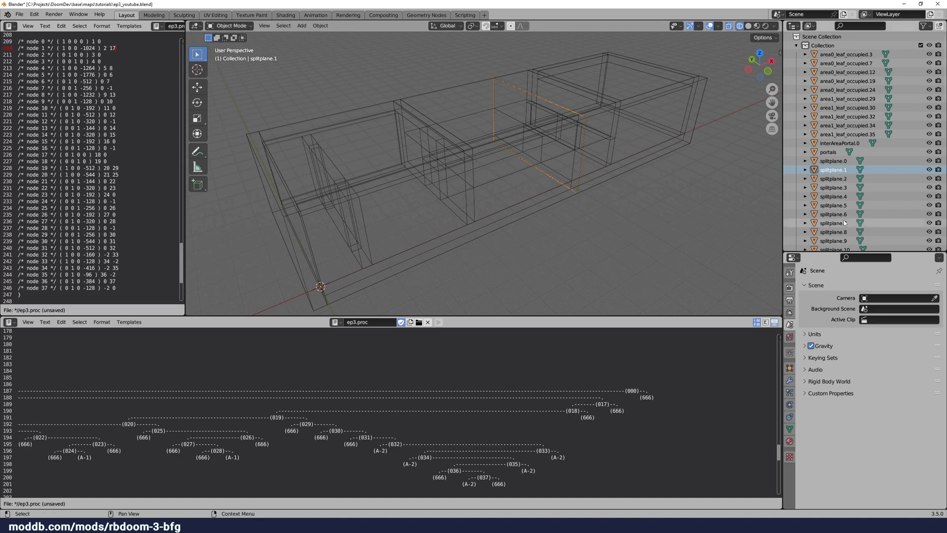
# Step: Highlight splitplane.2 and splitplane.3 in the wireframe, then go to line 192 of the tree
pyautogui.click(833, 179)
pyautogui.click(833, 188)
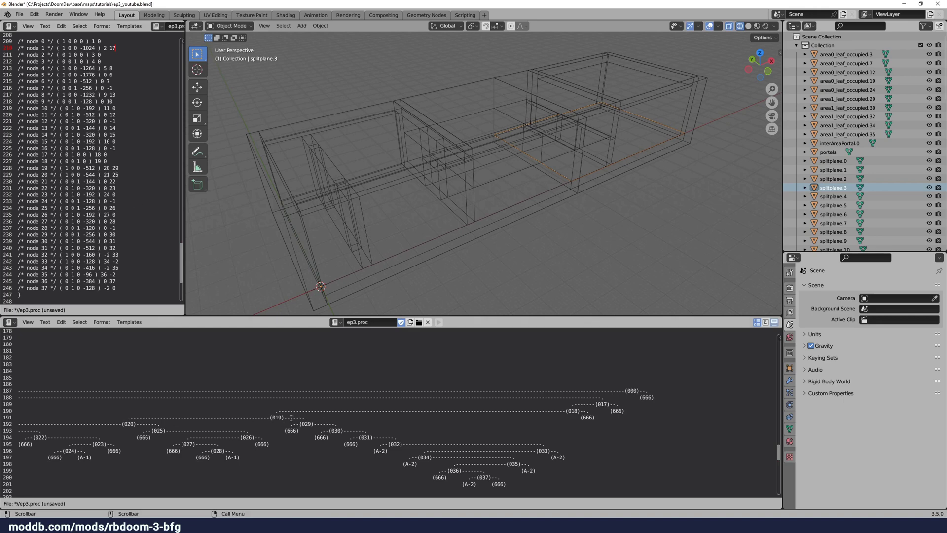
pyautogui.click(364, 423)
# Step: Highlight area0_leaf_occupied.3, .7, then .3 again and .12 in turn
pyautogui.click(851, 56)
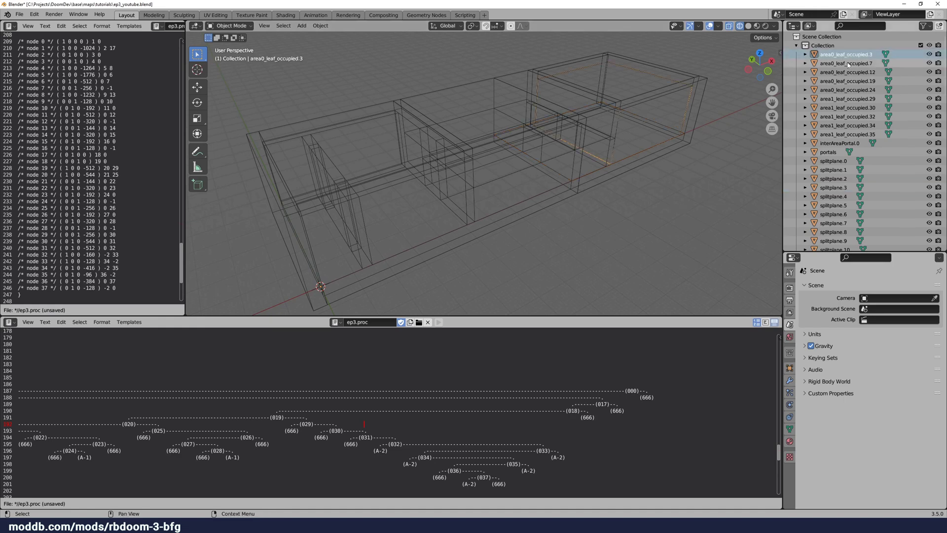
pyautogui.click(847, 64)
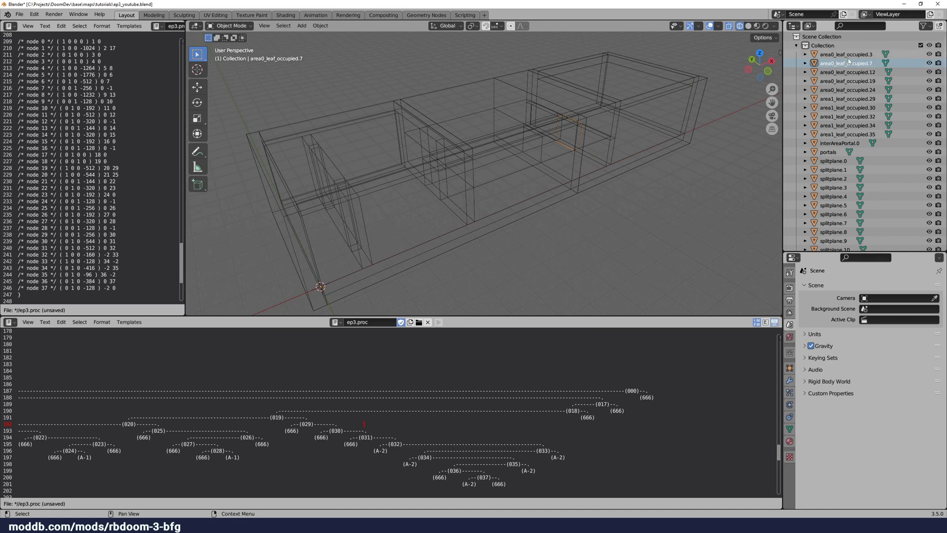
pyautogui.click(848, 55)
pyautogui.click(848, 73)
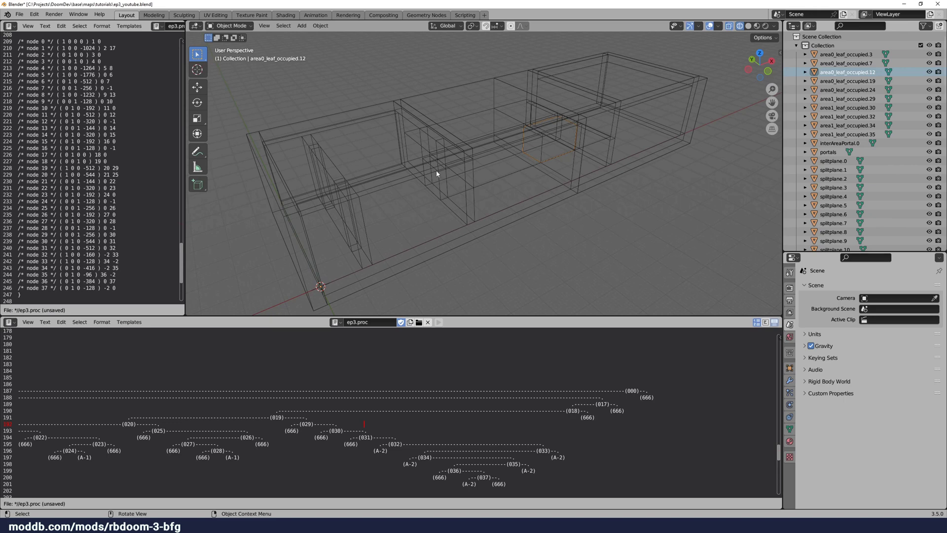
# Step: Highlight interAreaPortal.0, zooming and orbiting to inspect the portal up close
pyautogui.click(839, 143)
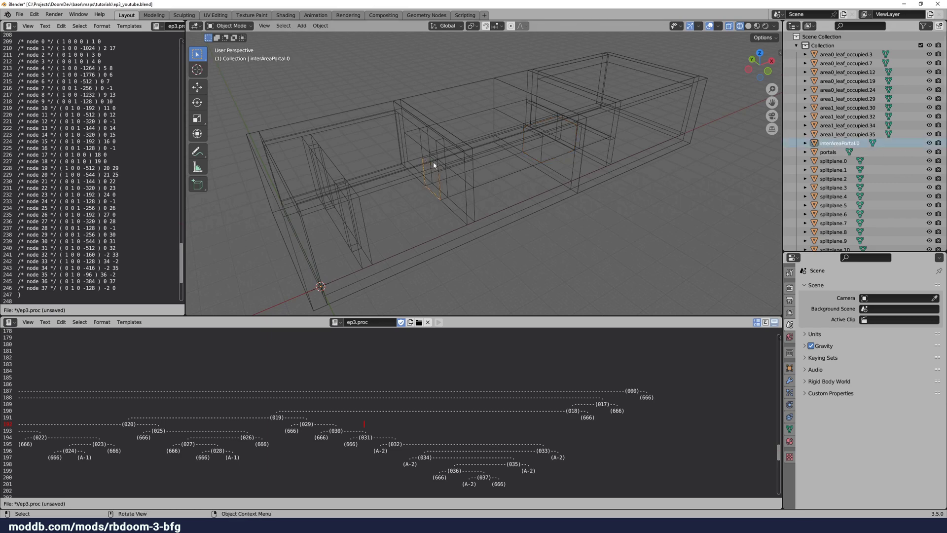
pyautogui.scroll(3, 407, 170)
pyautogui.moveTo(395, 176); pyautogui.dragTo(548, 198, button='middle')
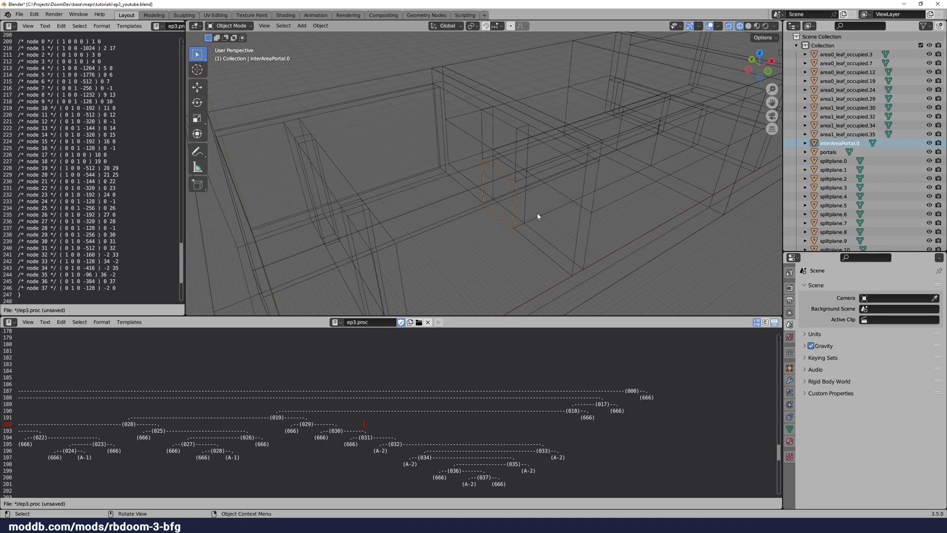
pyautogui.scroll(-3, 537, 216)
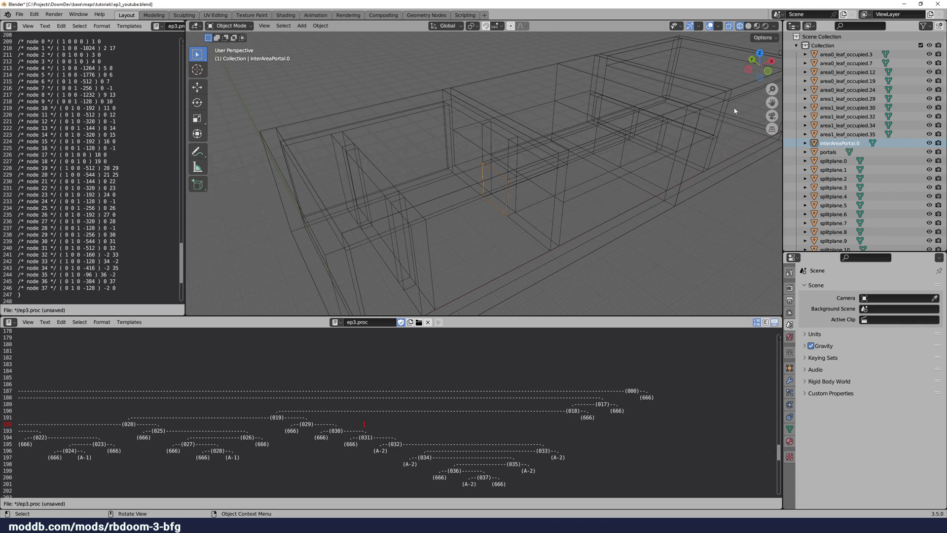
# Step: Select area0_leaf_occupied.3 through .24 as one group
pyautogui.click(853, 55)
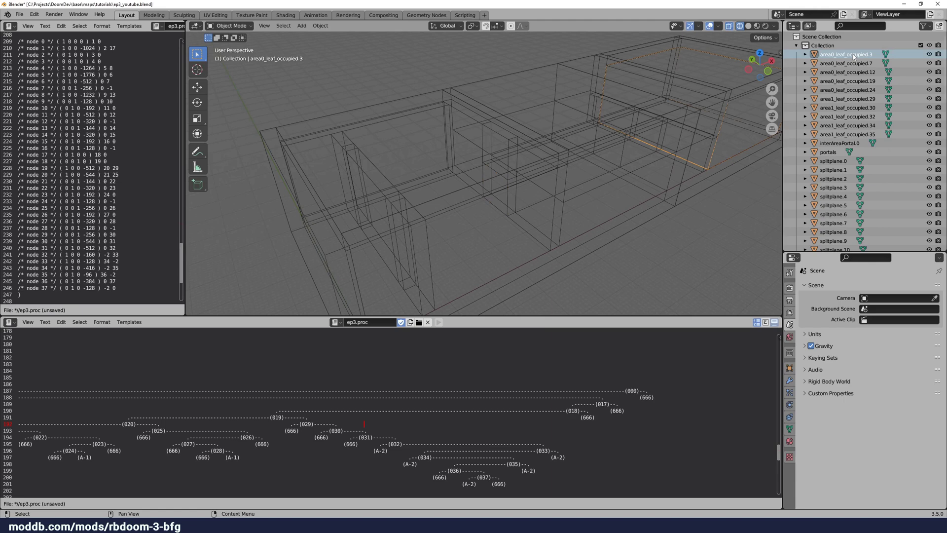
pyautogui.keyDown('shift'); pyautogui.click(853, 90); pyautogui.keyUp('shift')
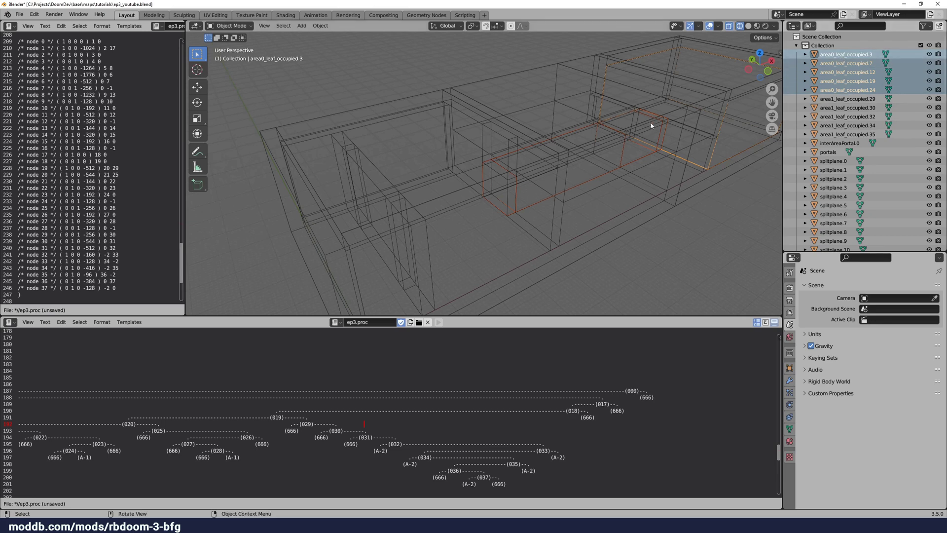
pyautogui.keyDown('shift'); pyautogui.moveTo(650, 122); pyautogui.dragTo(541, 163, button='middle'); pyautogui.keyUp('shift')
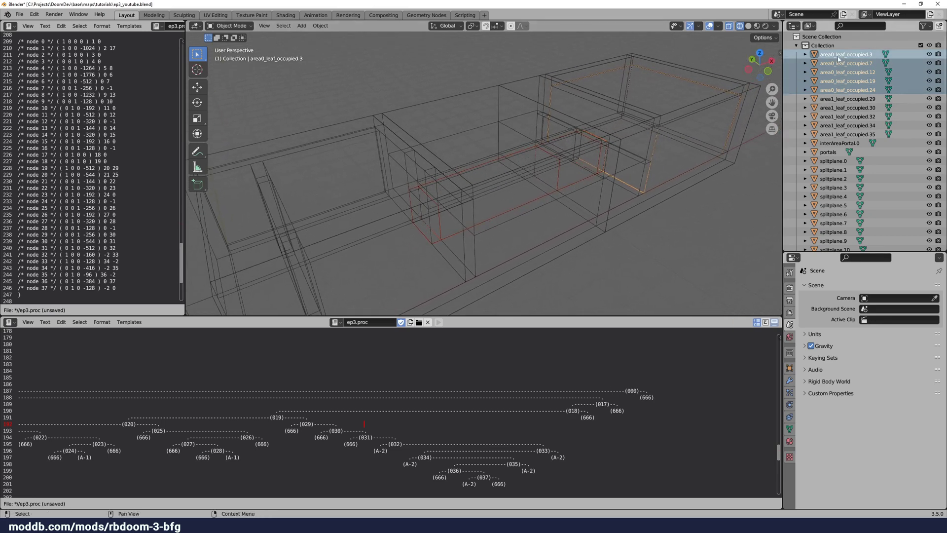
# Step: Select area1_leaf_occupied.29 through .35 and orbit around the area1 leaves
pyautogui.click(844, 101)
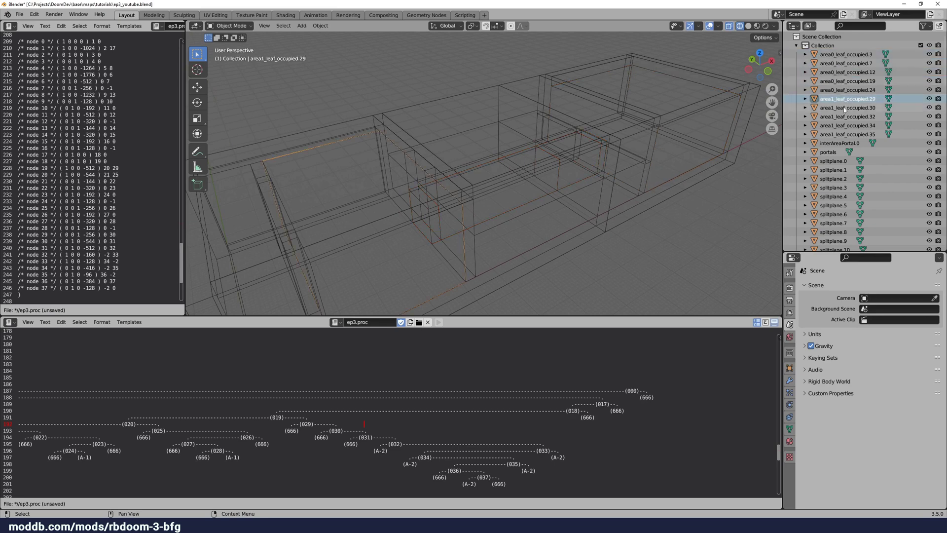
pyautogui.keyDown('shift'); pyautogui.click(841, 134); pyautogui.keyUp('shift')
pyautogui.scroll(-5, 452, 170)
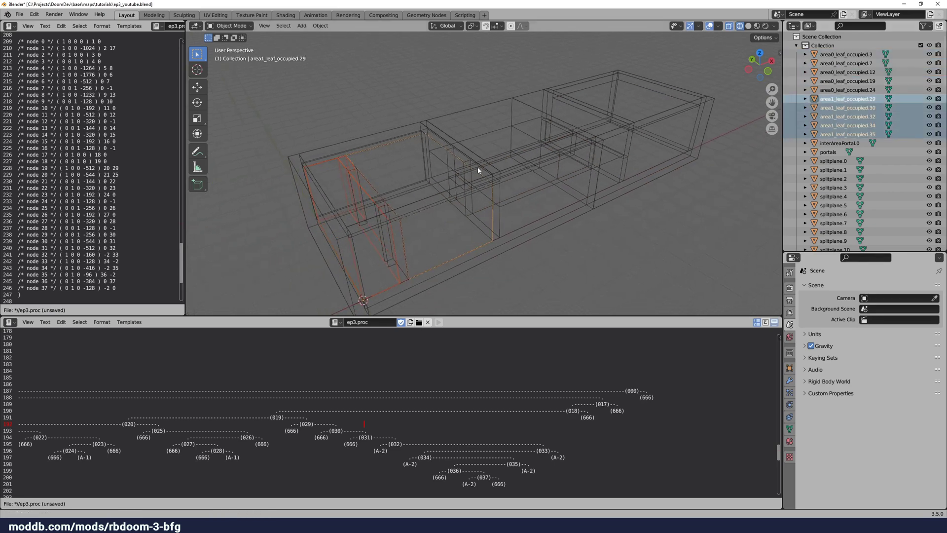
pyautogui.scroll(3, 461, 176)
pyautogui.moveTo(460, 176); pyautogui.dragTo(482, 188, button='middle')
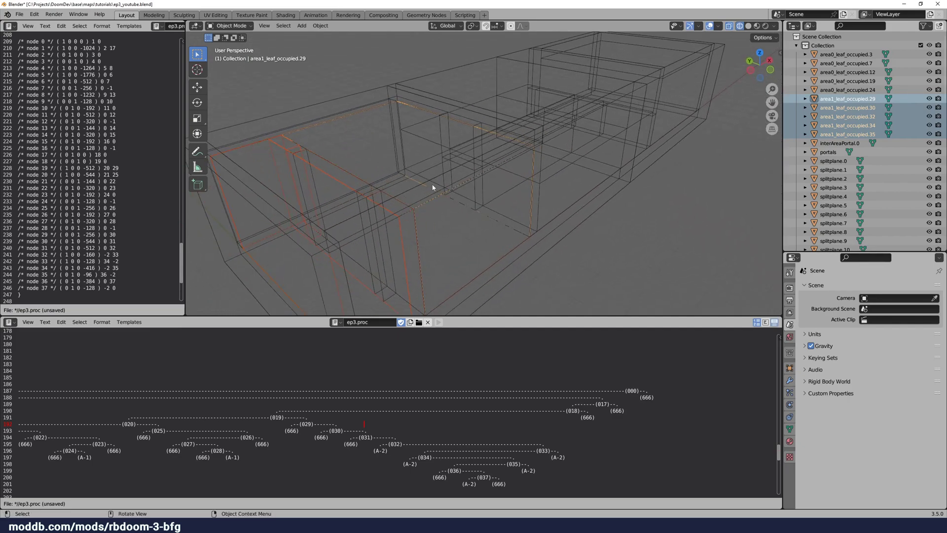
# Step: Reselect area0_leaf_occupied.3 through .24 and zoom out to view the group
pyautogui.click(860, 55)
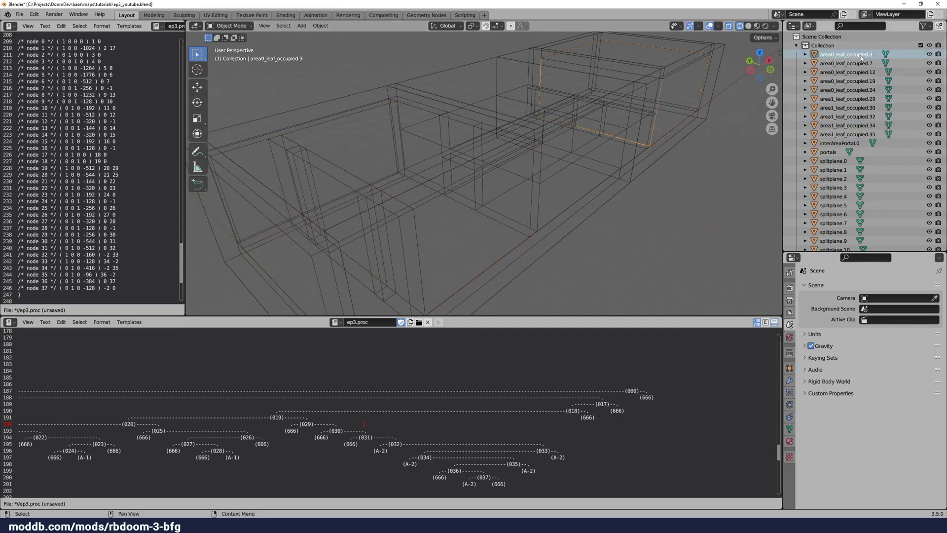
pyautogui.keyDown('shift'); pyautogui.click(852, 90); pyautogui.keyUp('shift')
pyautogui.moveTo(565, 162)
pyautogui.mouseDown(button='middle')
pyautogui.moveTo(594, 141)
pyautogui.moveTo(587, 126)
pyautogui.moveTo(551, 167)
pyautogui.mouseUp(button='middle')
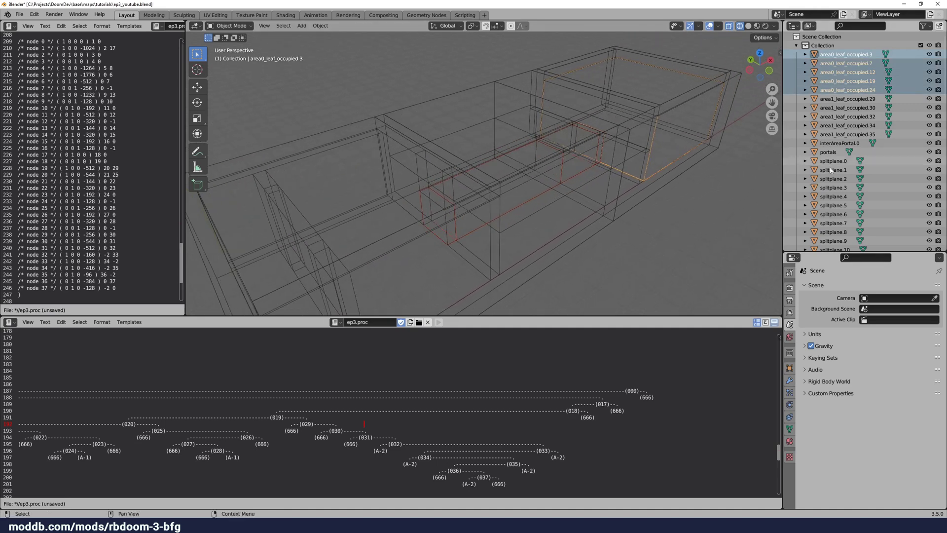
pyautogui.scroll(-3, 845, 157)
pyautogui.scroll(-5, 844, 157)
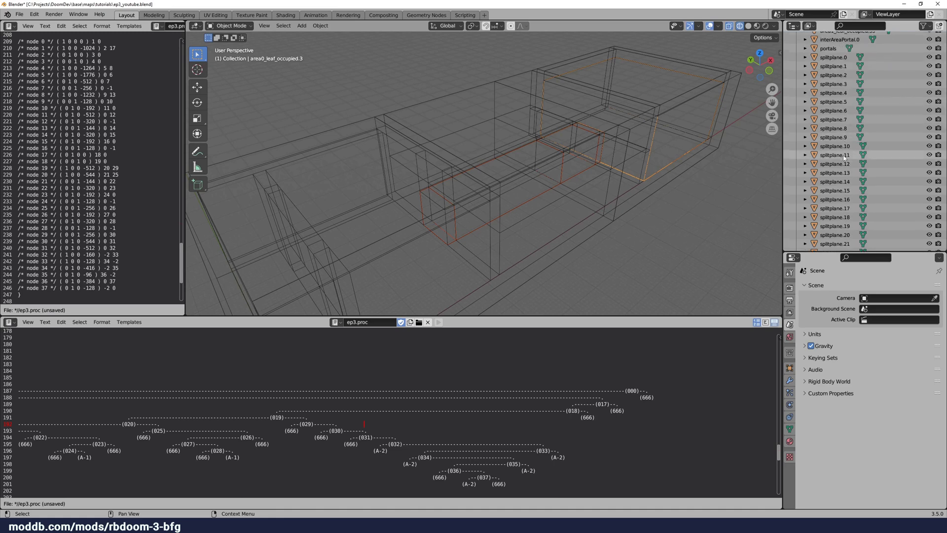
pyautogui.scroll(-3, 845, 157)
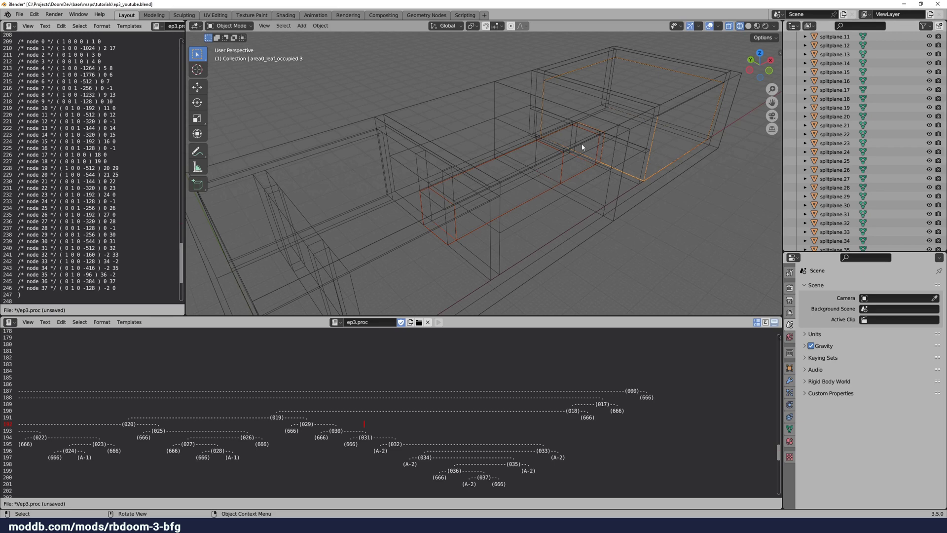
# Step: Inspect void_leaf.0, .1, .4, .13, .14, .17, .20 and .22 one by one
pyautogui.scroll(-2, 583, 147)
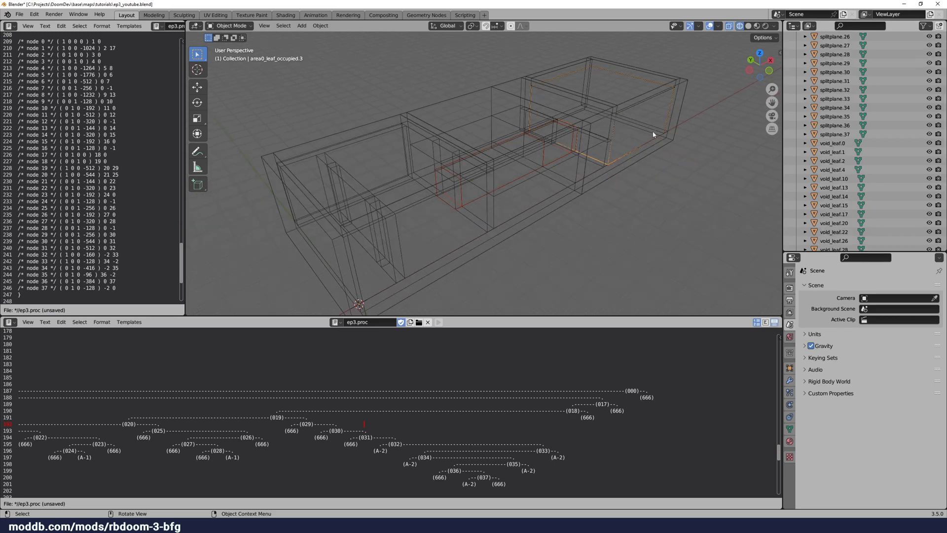
pyautogui.click(838, 145)
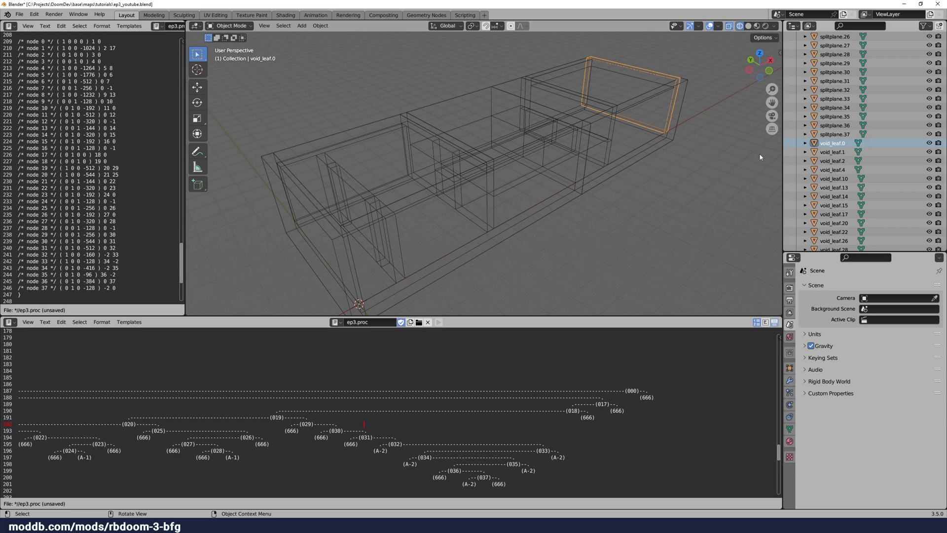
pyautogui.click(839, 152)
pyautogui.click(840, 169)
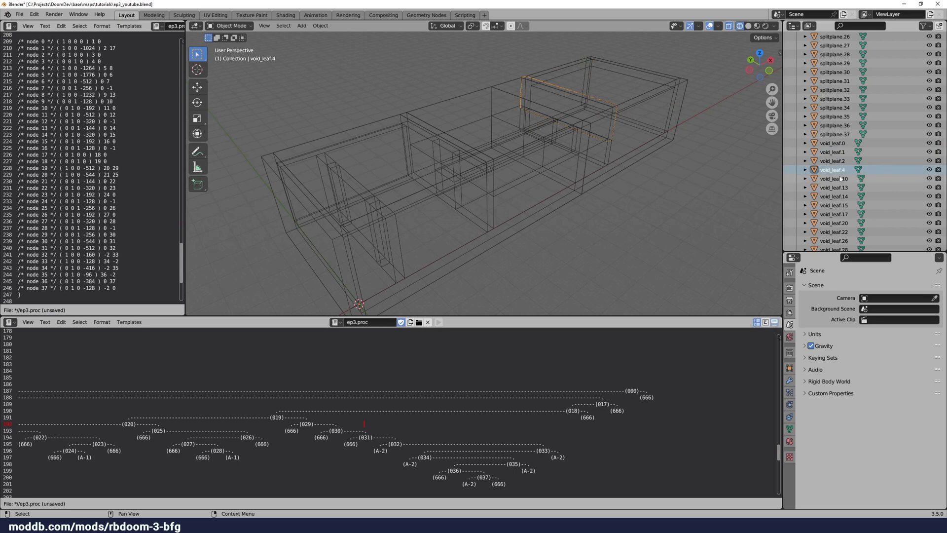
pyautogui.click(838, 187)
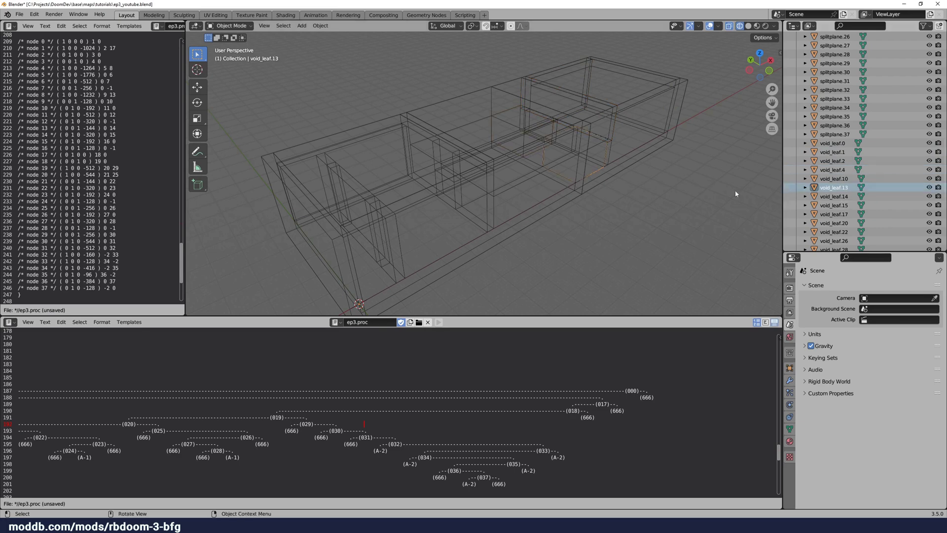
pyautogui.click(834, 197)
pyautogui.click(830, 214)
pyautogui.click(830, 223)
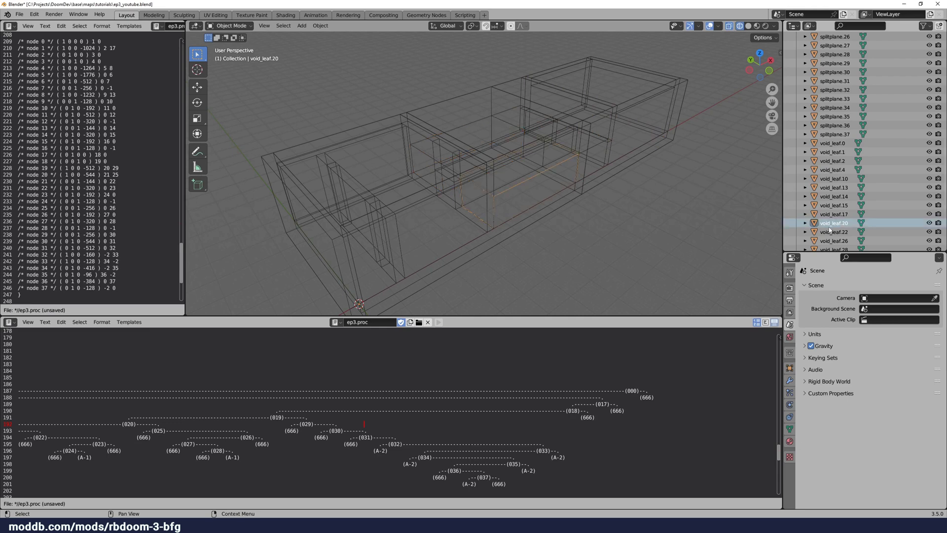
pyautogui.click(831, 230)
# Step: Inspect void_leaf.26, .28, .36, .37 and .38 one by one
pyautogui.scroll(-3, 833, 228)
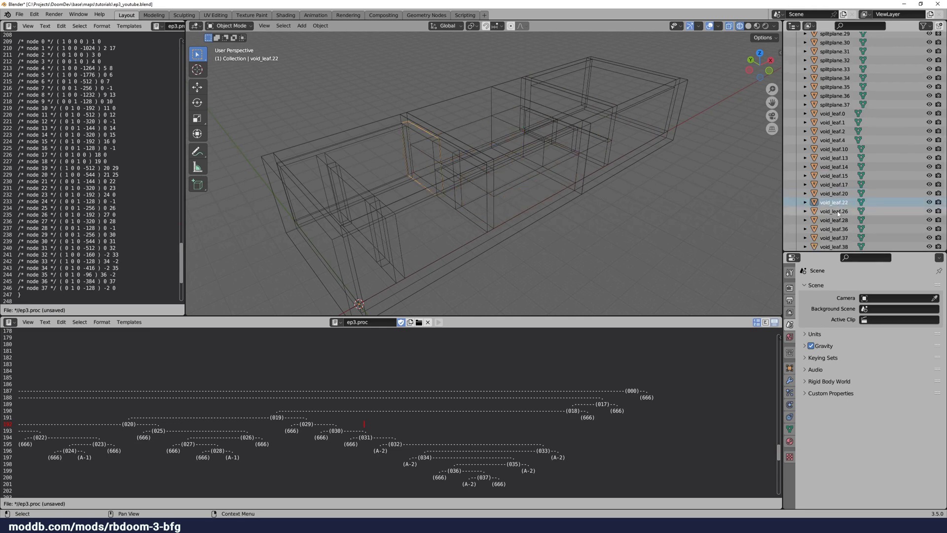
pyautogui.click(837, 213)
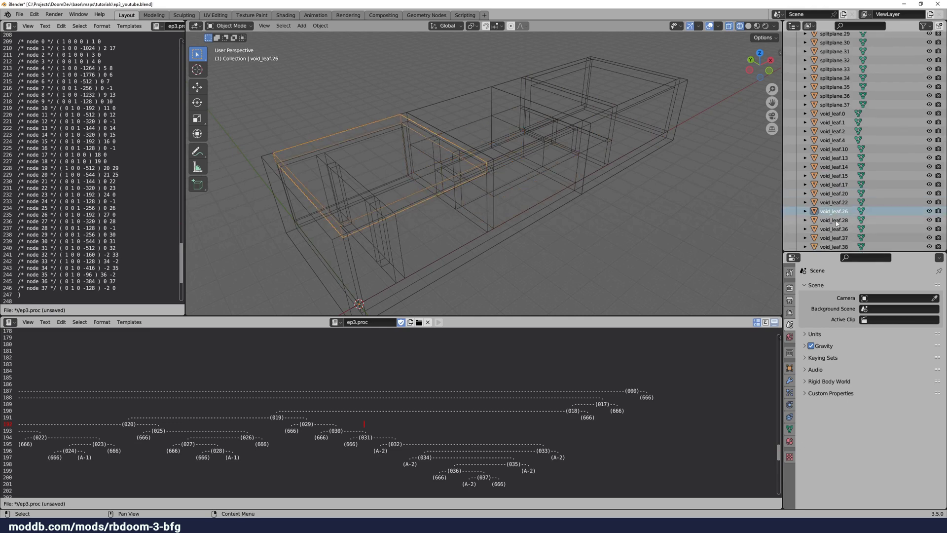
pyautogui.click(837, 220)
pyautogui.click(835, 229)
pyautogui.click(835, 236)
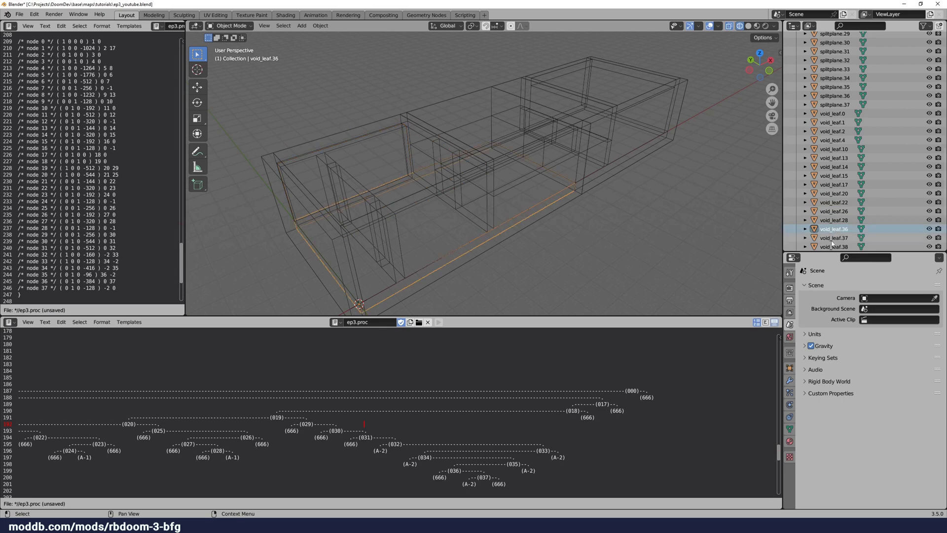
pyautogui.scroll(-5, 836, 227)
pyautogui.click(837, 206)
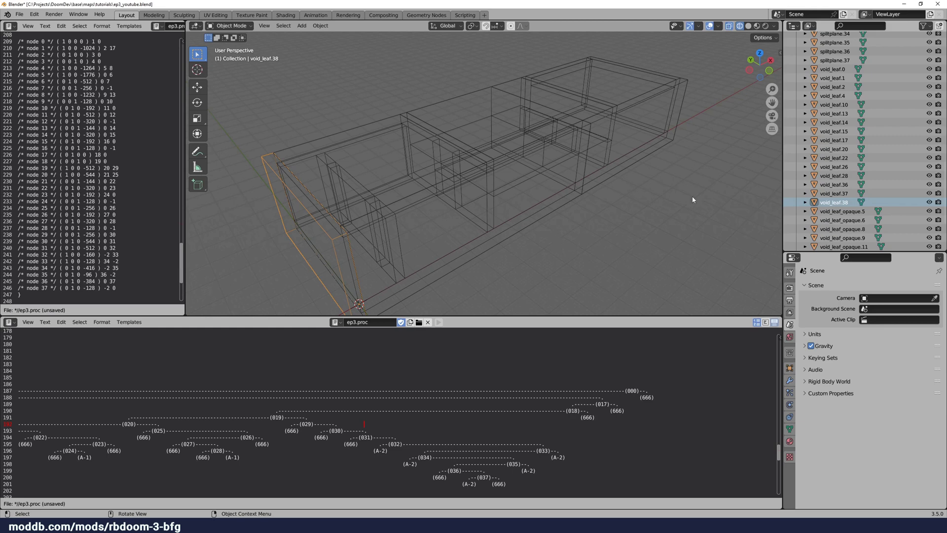
# Step: Inspect void_leaf_opaque.5, .9, .16 and .18 one by one
pyautogui.scroll(-5, 838, 148)
pyautogui.click(843, 136)
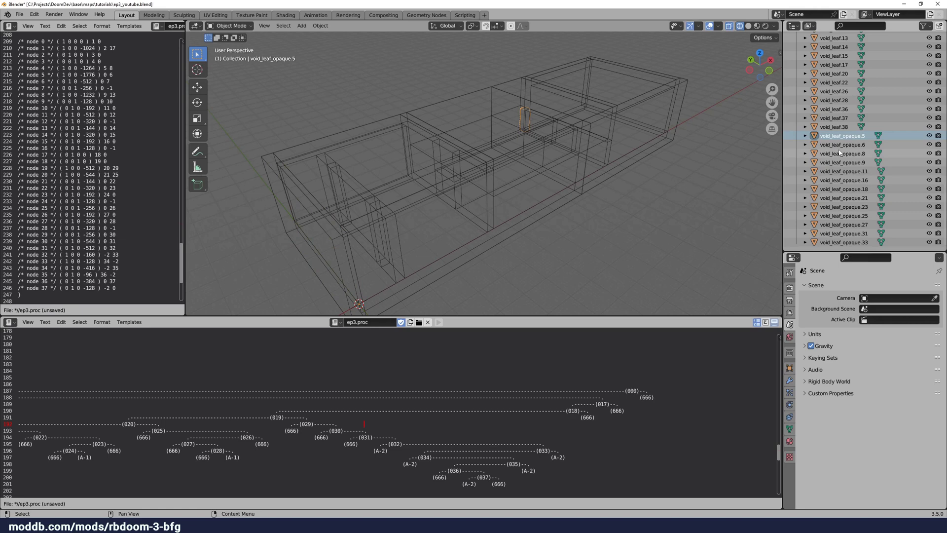
pyautogui.click(842, 163)
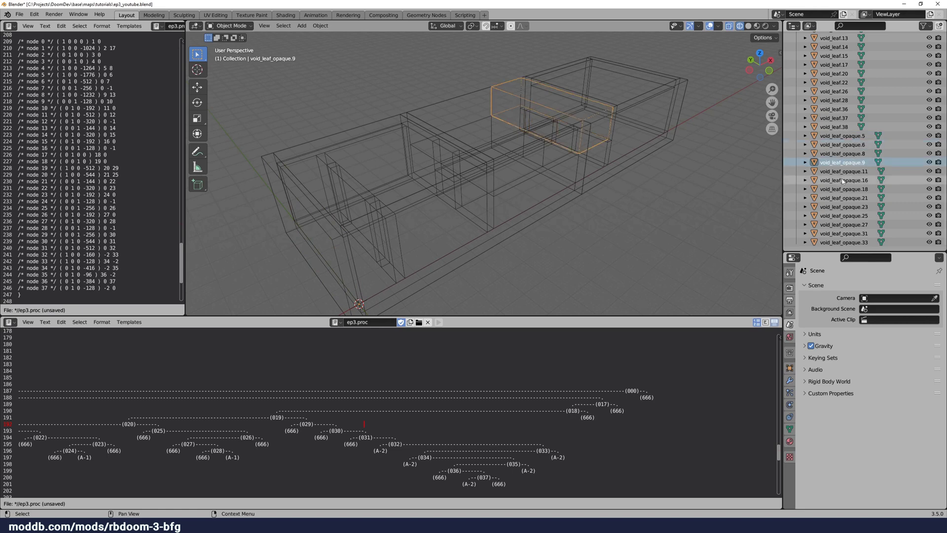
pyautogui.click(842, 180)
pyautogui.click(846, 189)
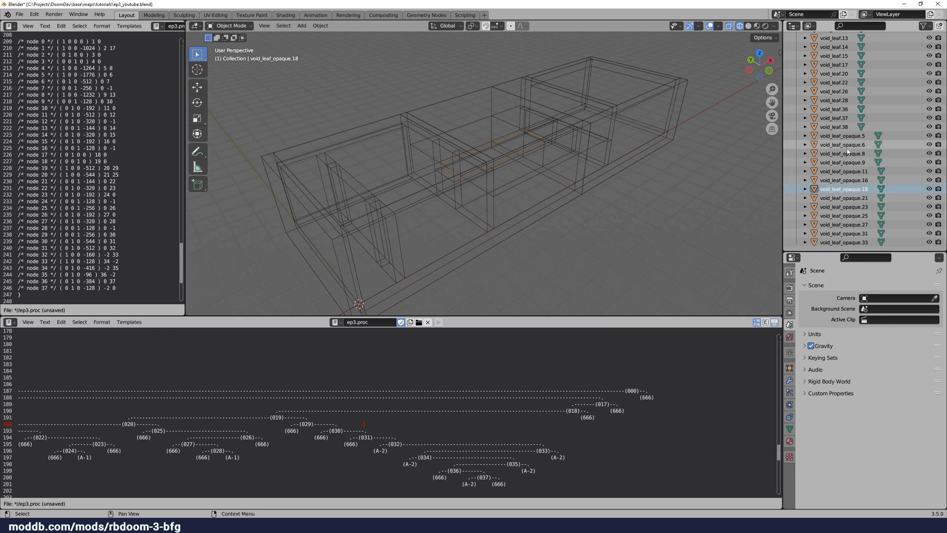
# Step: Hide every void leaf from void_leaf.0 through void_leaf_opaque.33
pyautogui.scroll(7, 847, 149)
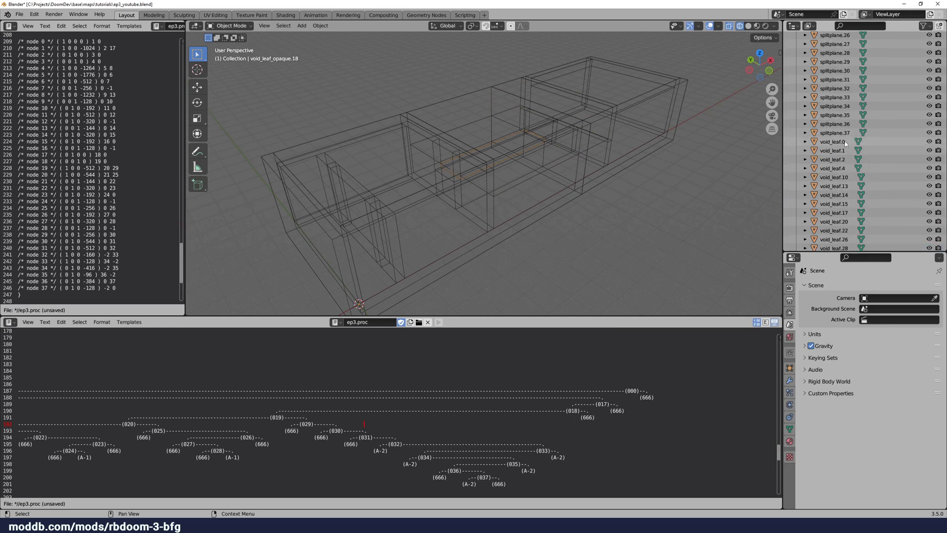
pyautogui.click(846, 142)
pyautogui.scroll(-7, 844, 197)
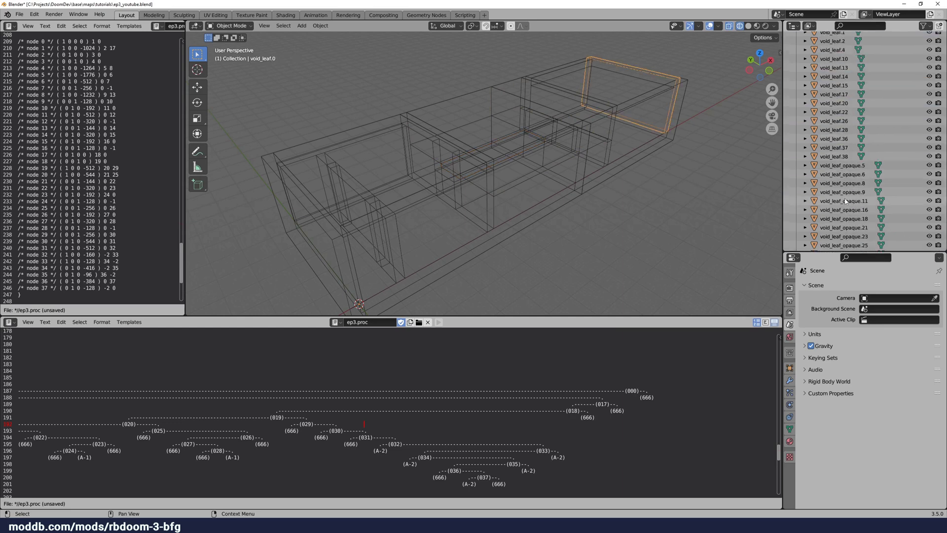
pyautogui.keyDown('shift'); pyautogui.click(840, 241); pyautogui.keyUp('shift')
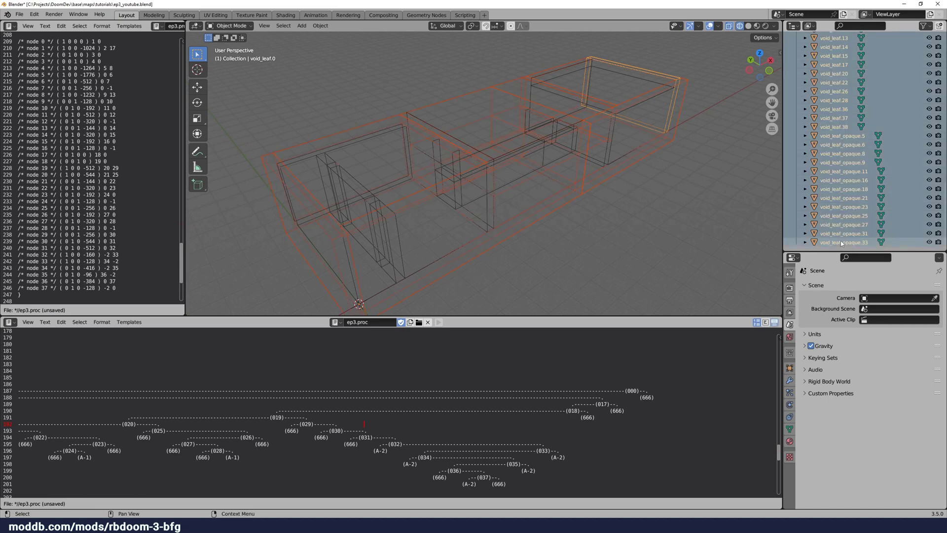
pyautogui.press('h')
# Step: Hide splitplane.0 through splitplane.37 and the portals object
pyautogui.scroll(5, 849, 148)
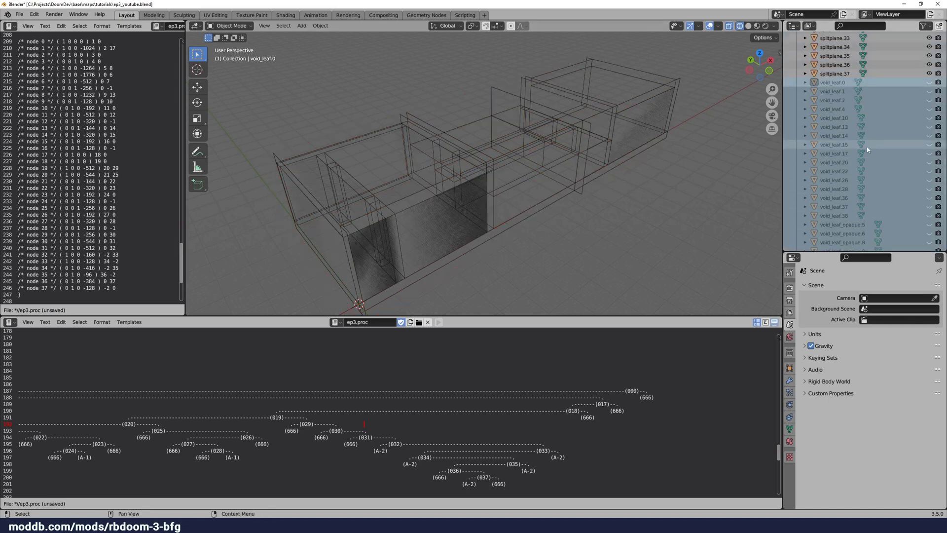
pyautogui.click(843, 147)
pyautogui.scroll(5, 845, 150)
pyautogui.scroll(5, 845, 151)
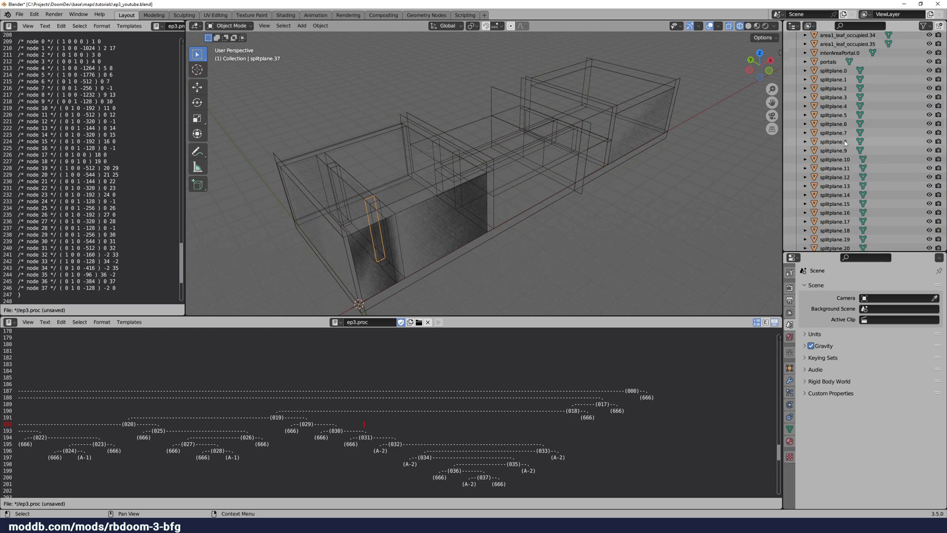
pyautogui.keyDown('shift'); pyautogui.click(830, 72); pyautogui.keyUp('shift')
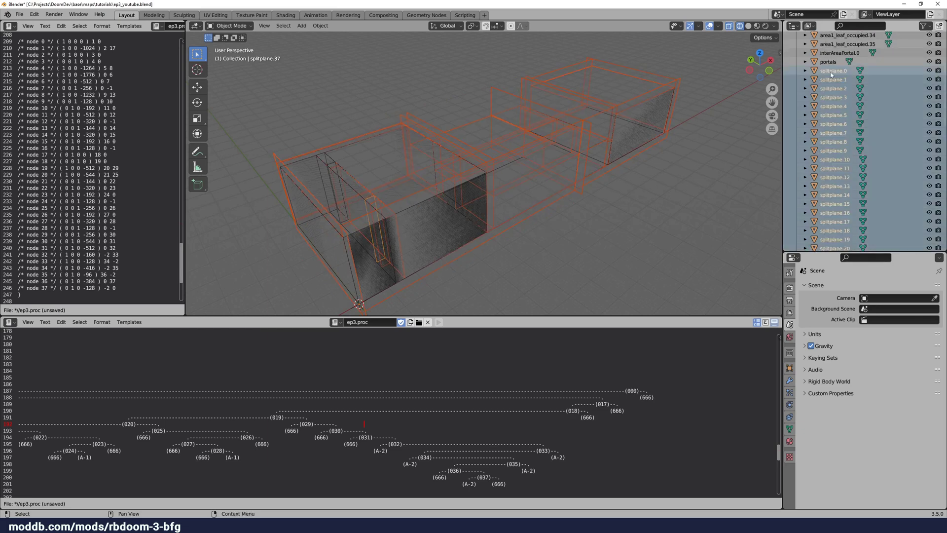
pyautogui.press('h')
pyautogui.click(833, 61)
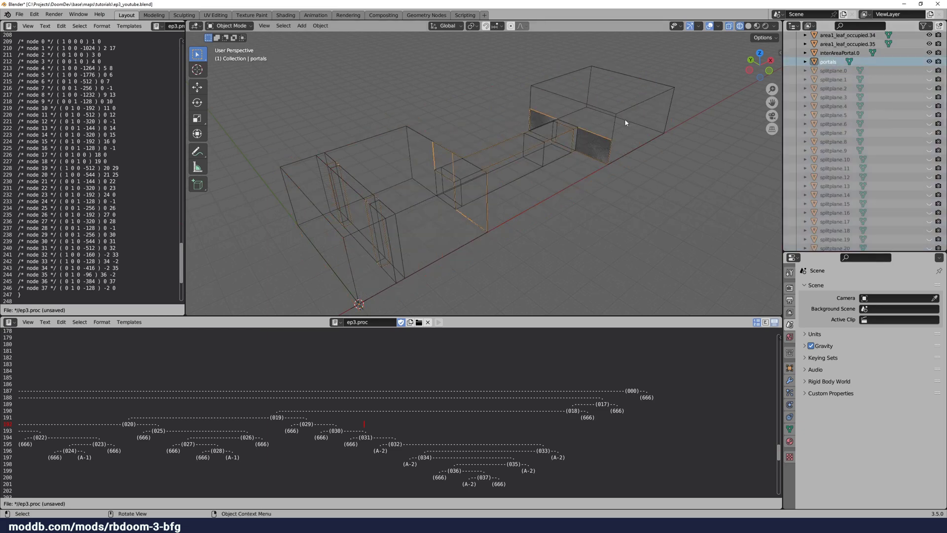
pyautogui.press('h')
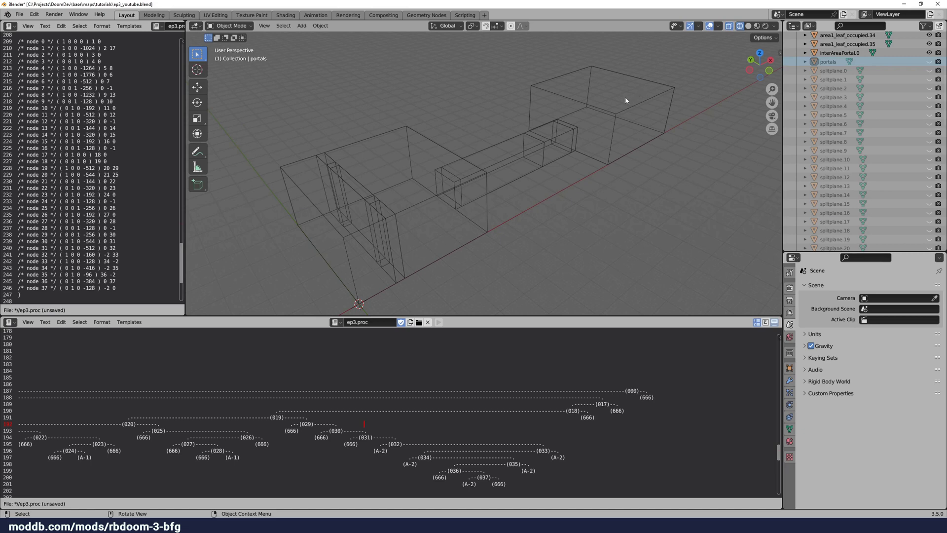
pyautogui.scroll(5, 876, 122)
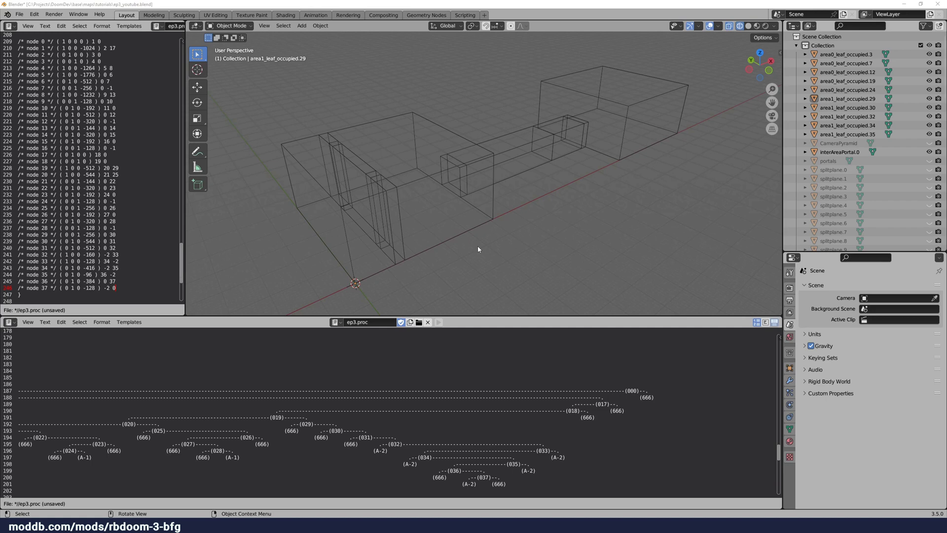
pyautogui.moveTo(264, 526)
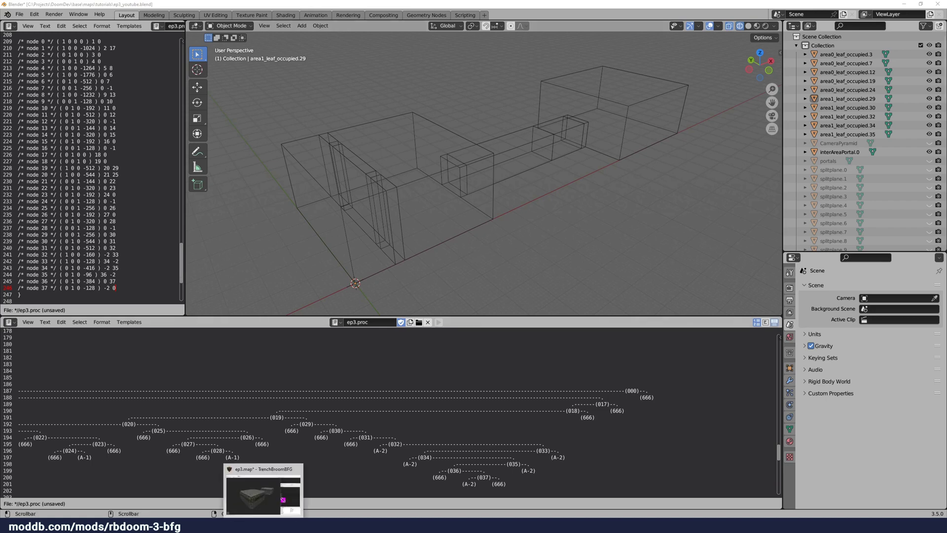
# Step: Switch to TrenchBroom's ep3.map and orbit the camera around the two ceiling slabs
pyautogui.click(263, 493)
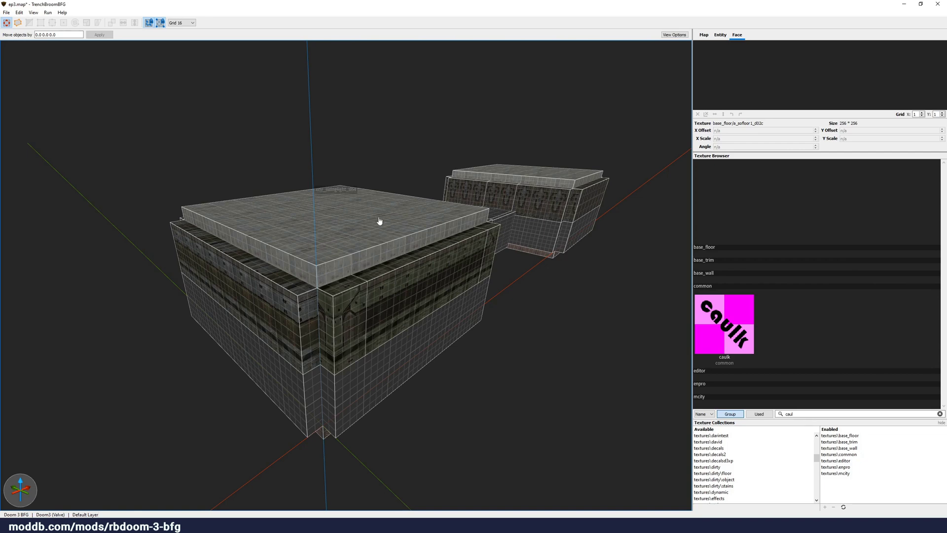
pyautogui.moveTo(414, 225); pyautogui.dragTo(374, 227, button='right')
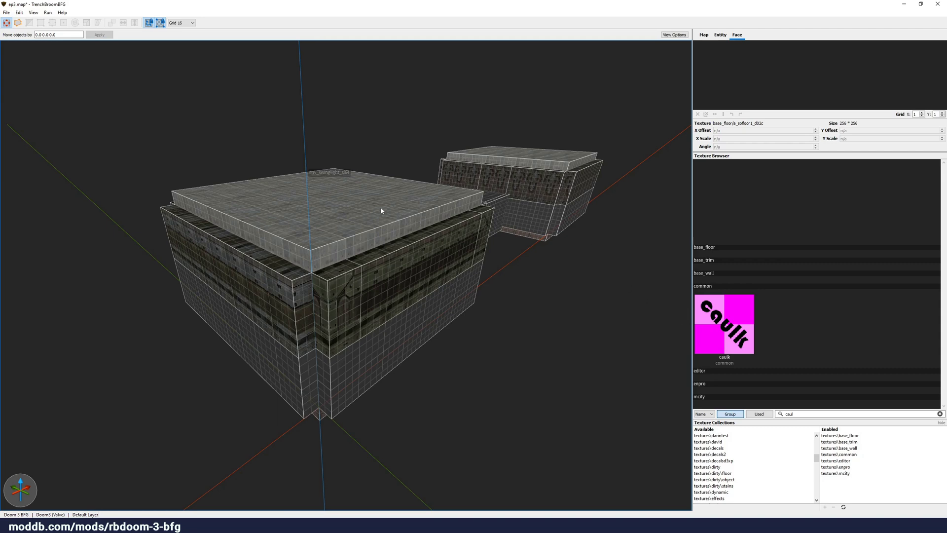
# Step: Apply caulk to the nearer slab's top and side faces, the upper trim strip and a front wall panel
pyautogui.keyDown('shift'); pyautogui.click(373, 221); pyautogui.keyUp('shift')
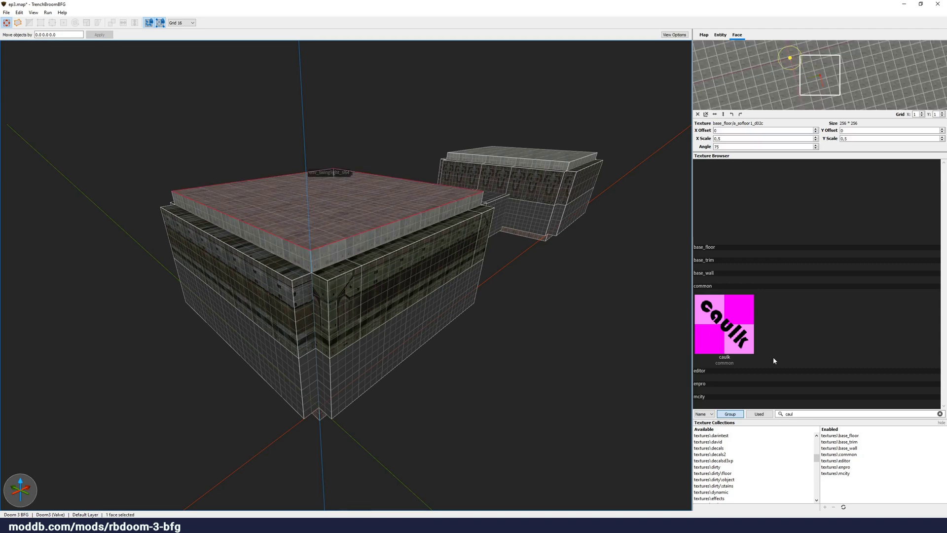
pyautogui.click(724, 324)
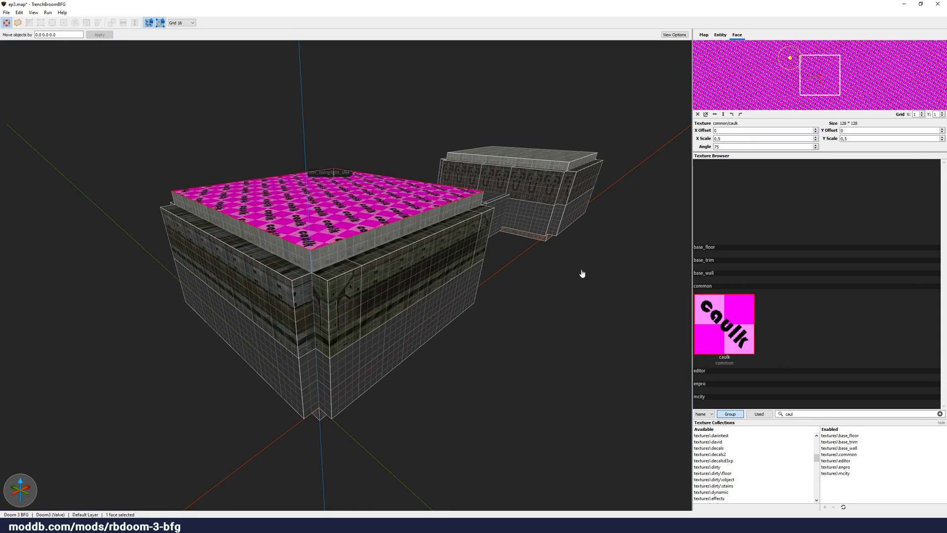
pyautogui.keyDown('alt'); pyautogui.click(385, 231); pyautogui.keyUp('alt')
pyautogui.keyDown('alt'); pyautogui.click(296, 249); pyautogui.keyUp('alt')
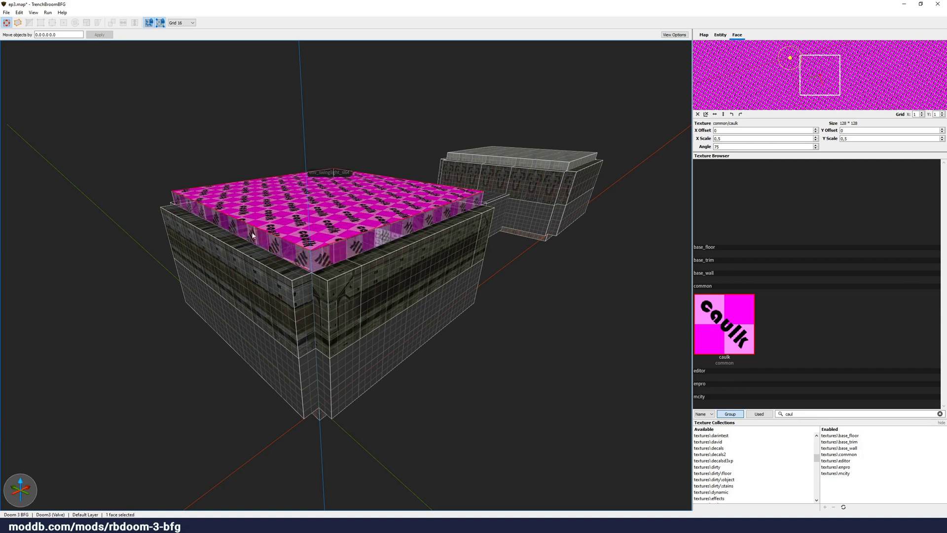
pyautogui.keyDown('alt'); pyautogui.click(562, 170); pyautogui.keyUp('alt')
pyautogui.keyDown('alt'); pyautogui.click(530, 201); pyautogui.keyUp('alt')
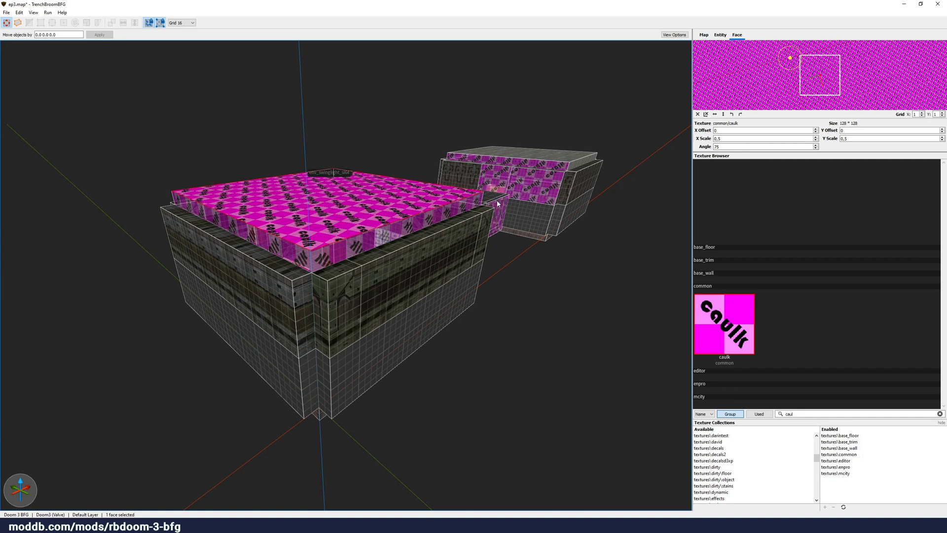
# Step: Caulk the large brush's right trim band, right wall, corner pillar faces, left trim and left outer wall
pyautogui.keyDown('alt'); pyautogui.click(437, 241); pyautogui.keyUp('alt')
pyautogui.keyDown('alt'); pyautogui.click(395, 276); pyautogui.keyUp('alt')
pyautogui.keyDown('alt'); pyautogui.click(345, 269); pyautogui.keyUp('alt')
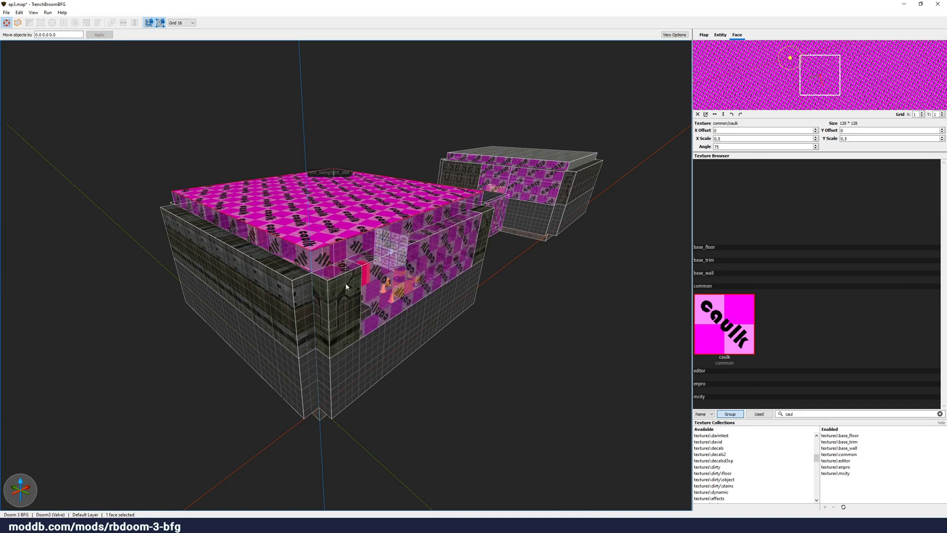
pyautogui.keyDown('alt'); pyautogui.click(345, 283); pyautogui.keyUp('alt')
pyautogui.keyDown('alt'); pyautogui.click(298, 274); pyautogui.keyUp('alt')
pyautogui.keyDown('alt'); pyautogui.click(298, 287); pyautogui.keyUp('alt')
pyautogui.keyDown('alt'); pyautogui.click(278, 283); pyautogui.keyUp('alt')
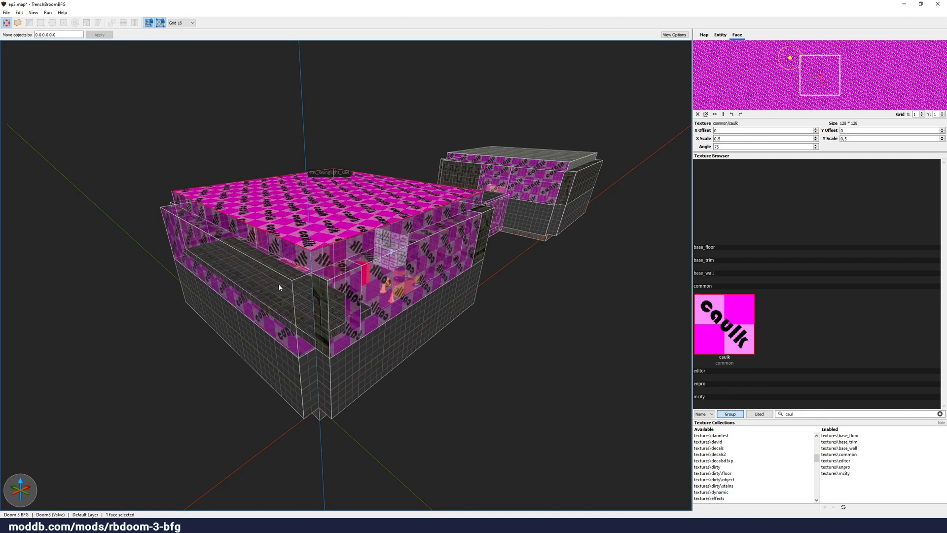
pyautogui.keyDown('alt'); pyautogui.click(324, 305); pyautogui.keyUp('alt')
# Step: Clear the face selection and orbit around the room to inspect the caulked faces
pyautogui.moveTo(323, 304); pyautogui.dragTo(368, 225, button='right')
pyautogui.press('Escape')
pyautogui.scroll(10, 425, 262)
pyautogui.scroll(-10, 398, 228)
pyautogui.scroll(3, 368, 226)
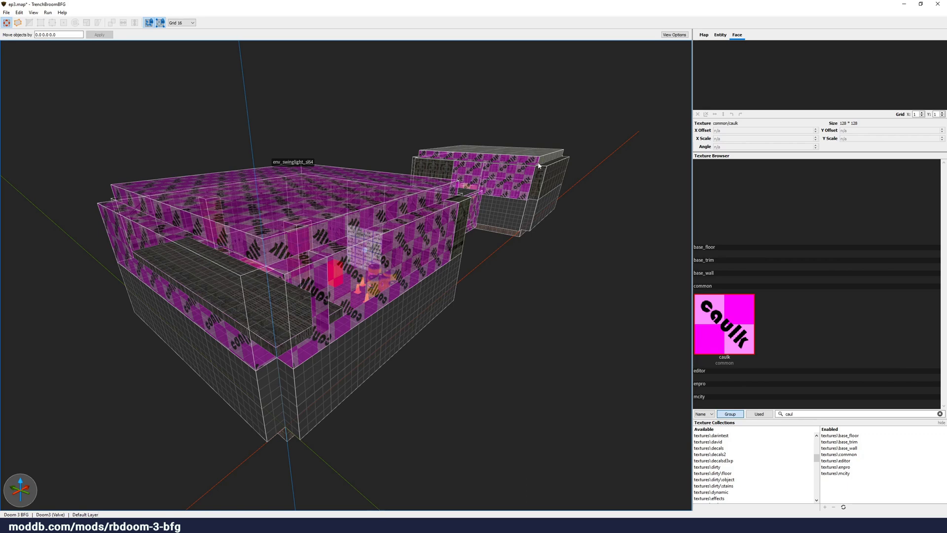
pyautogui.moveTo(537, 168); pyautogui.dragTo(529, 171, button='right')
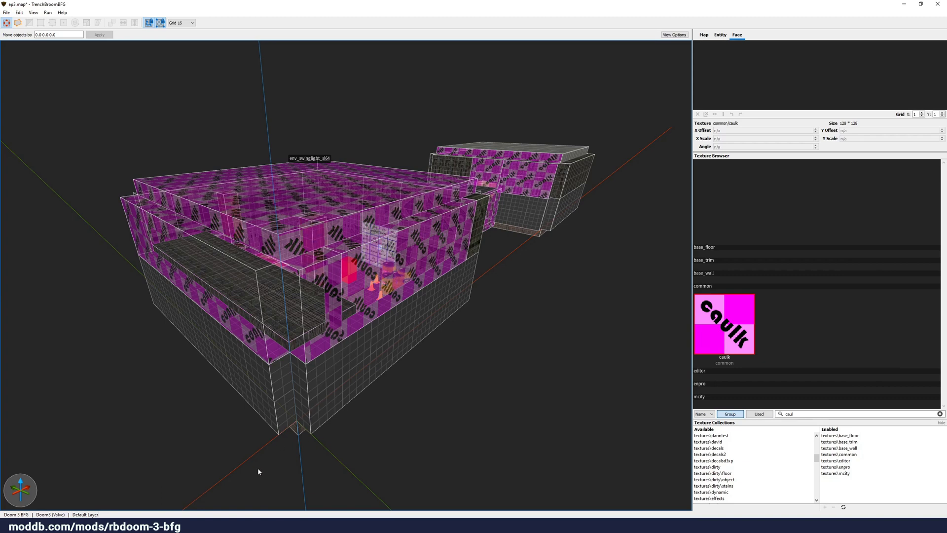
# Step: Switch back to Blender and zoom out and pan to frame all the ep3 leaf boxes
pyautogui.click(267, 486)
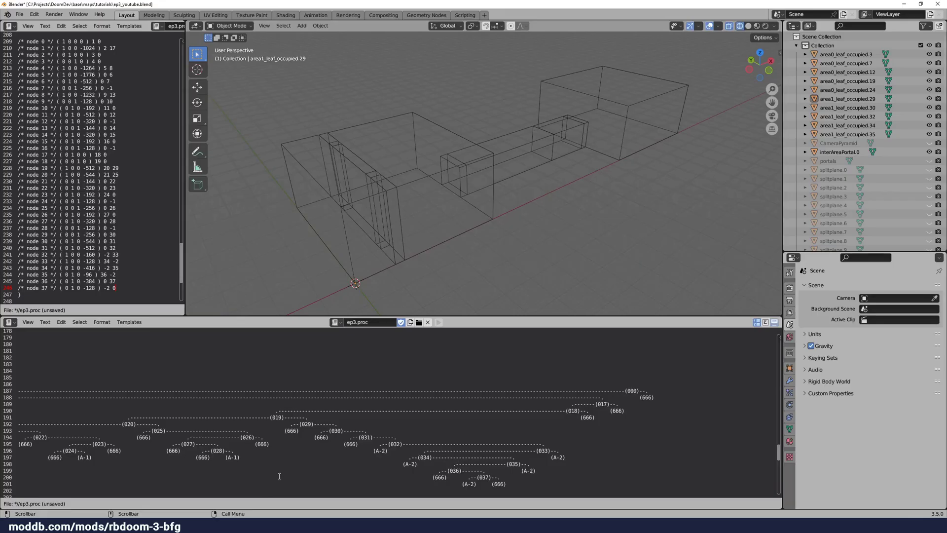
pyautogui.rightClick(428, 280)
pyautogui.scroll(-3, 542, 169)
pyautogui.keyDown('shift'); pyautogui.moveTo(537, 178); pyautogui.dragTo(391, 148, button='middle'); pyautogui.keyUp('shift')
# Step: Import ep3.obj through File > Import > Wavefront (.obj), expanding the geometry settings first
pyautogui.click(19, 14)
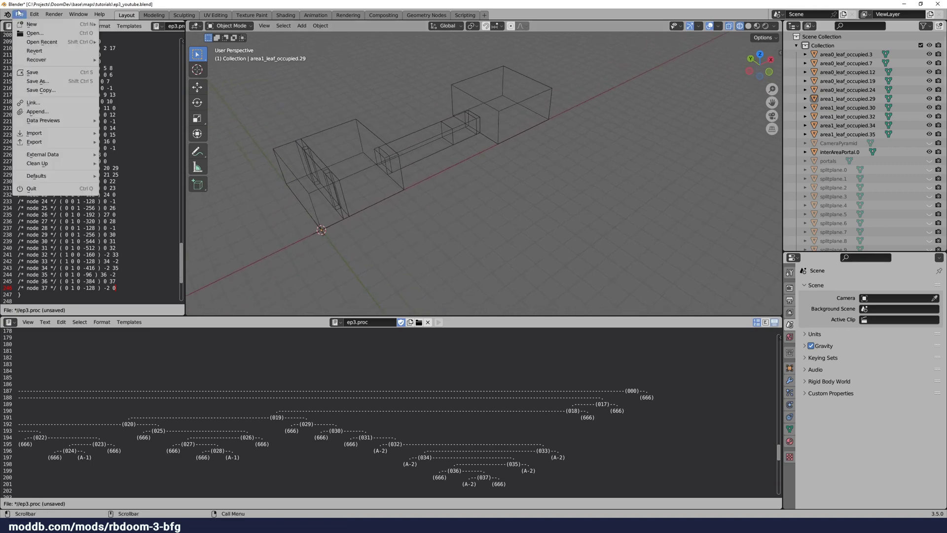
pyautogui.moveTo(49, 133)
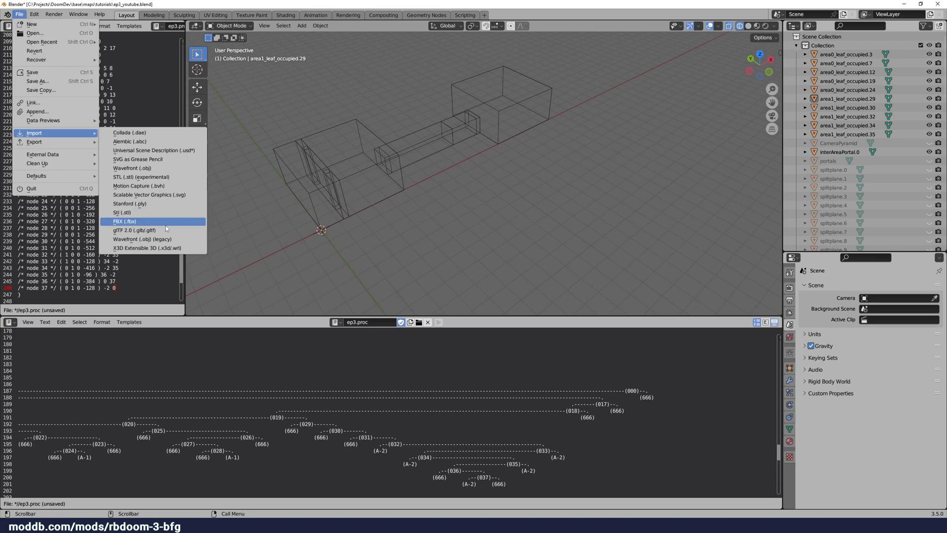
pyautogui.click(163, 239)
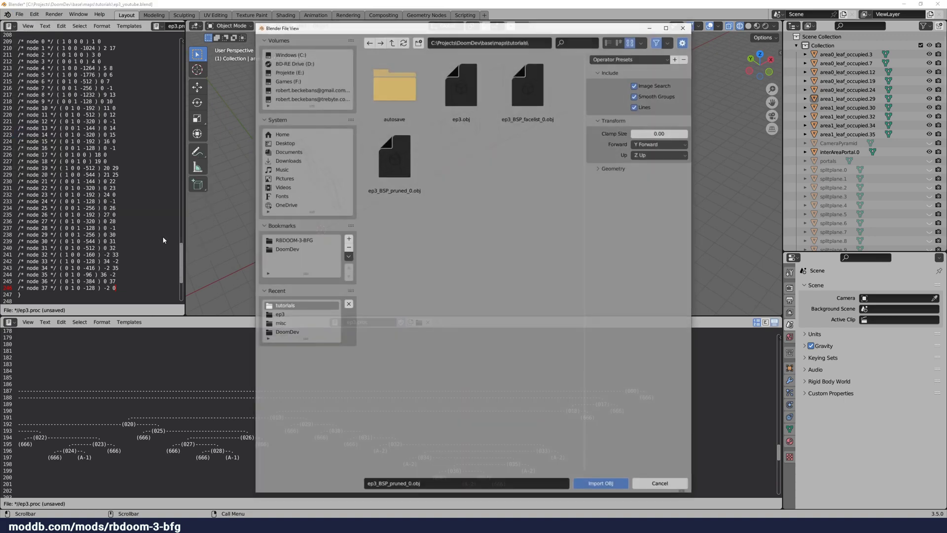
pyautogui.click(472, 99)
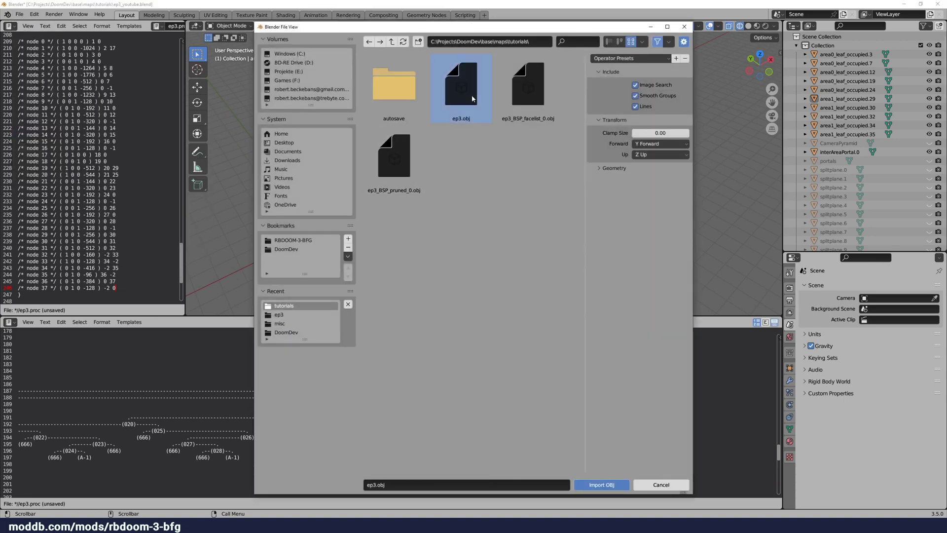
pyautogui.click(599, 166)
pyautogui.click(614, 485)
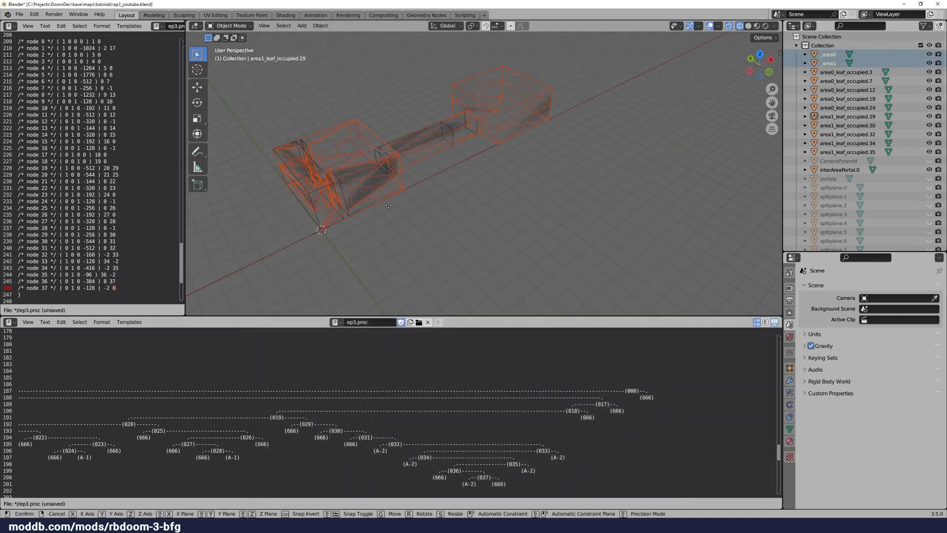
# Step: Move the imported _area0 and _area1 meshes along Y beside the leaf boxes
pyautogui.press('g')
pyautogui.press('y')
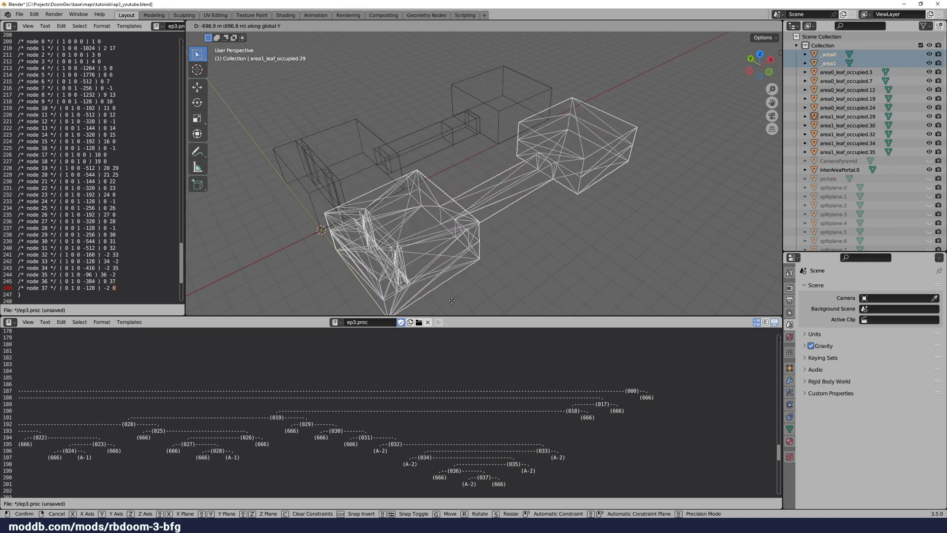
pyautogui.click(468, 41)
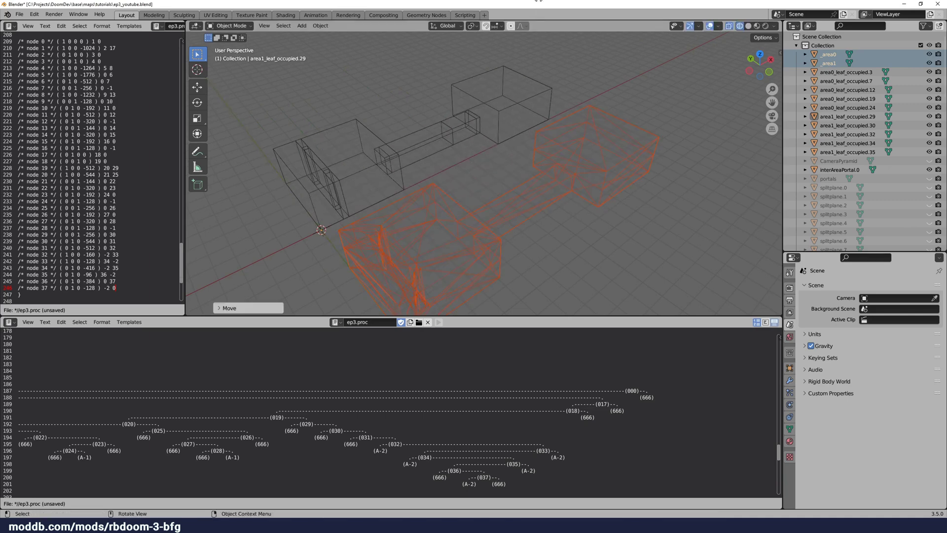
# Step: Orbit around the imported meshes to compare them with the leaf boxes, ending on a low side view
pyautogui.moveTo(505, 203); pyautogui.dragTo(457, 186, button='middle')
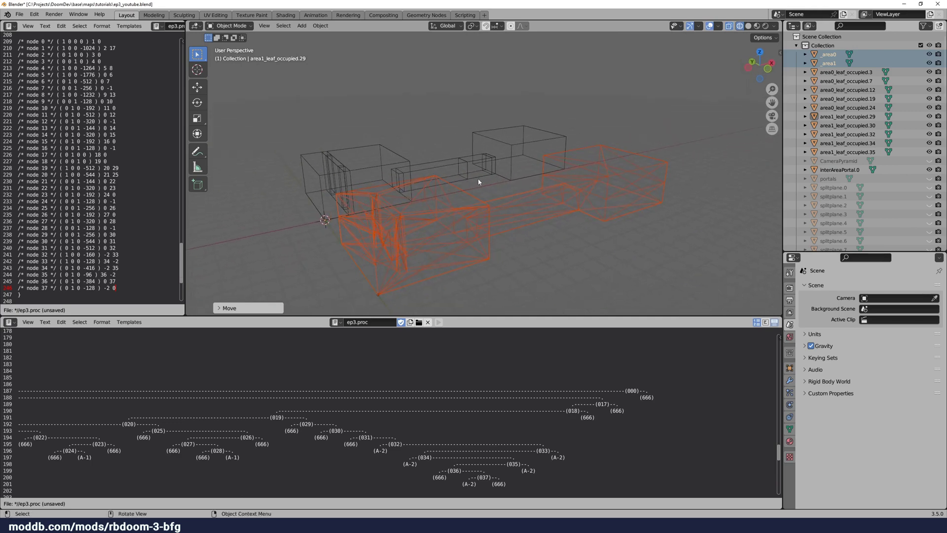
pyautogui.moveTo(591, 173); pyautogui.dragTo(387, 199, button='middle')
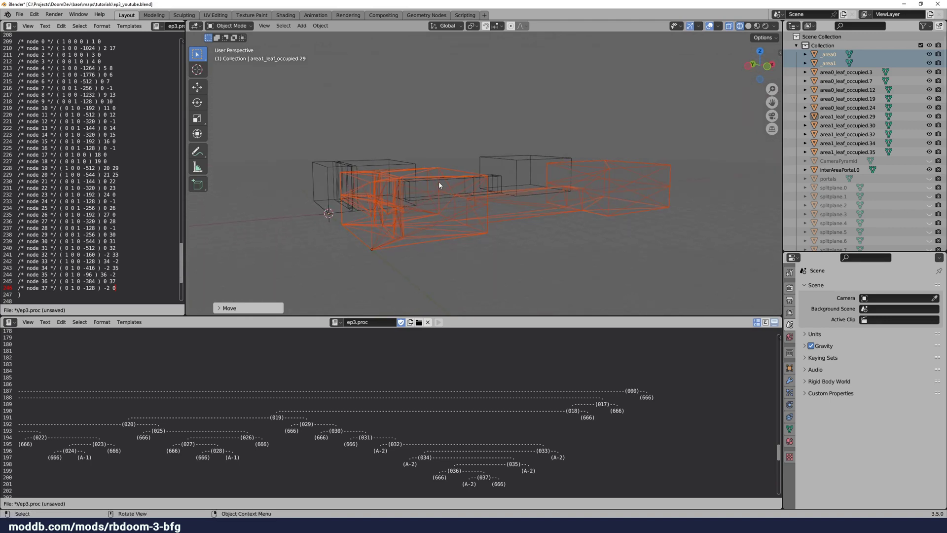
pyautogui.moveTo(439, 185); pyautogui.dragTo(414, 206, button='middle')
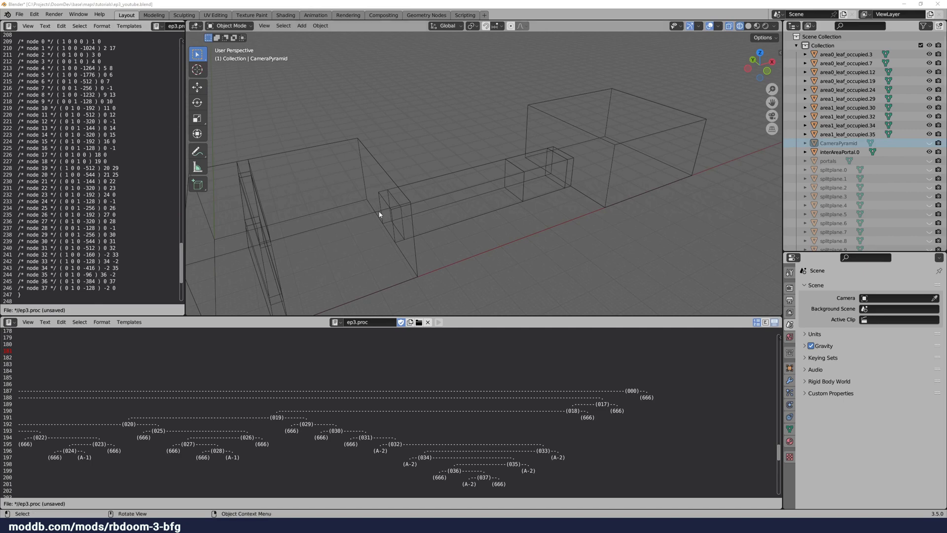
pyautogui.moveTo(379, 214)
pyautogui.mouseDown(button='middle')
pyautogui.moveTo(391, 212)
pyautogui.moveTo(378, 216)
pyautogui.mouseUp(button='middle')
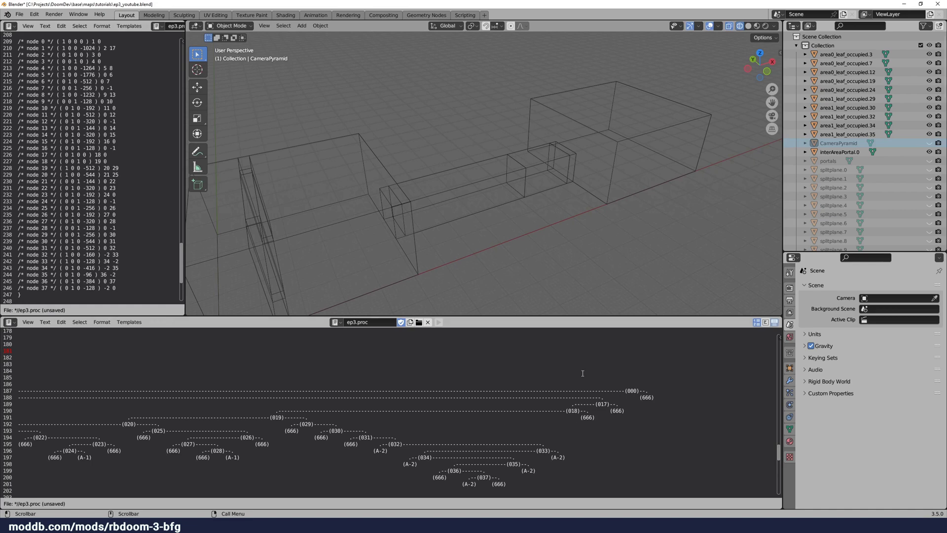
pyautogui.moveTo(474, 198); pyautogui.dragTo(472, 243, button='middle')
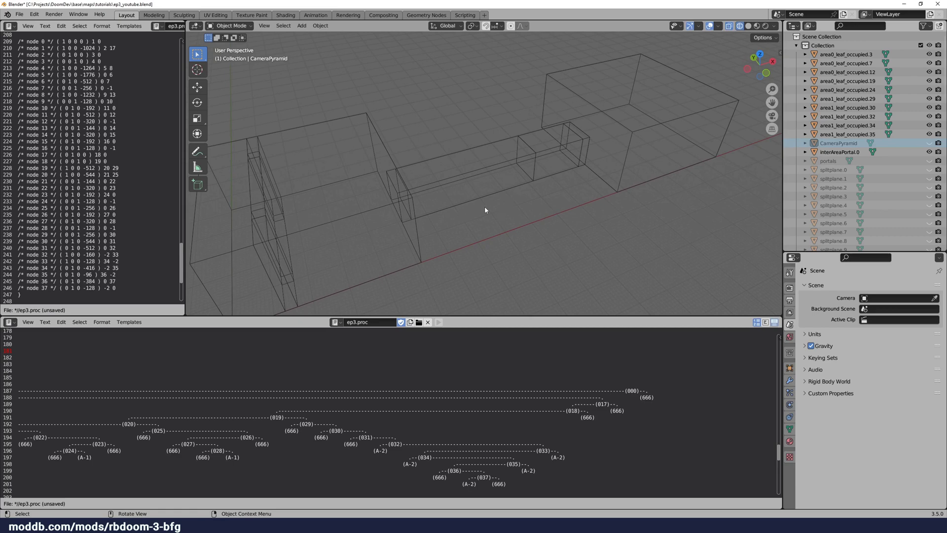
pyautogui.click(843, 55)
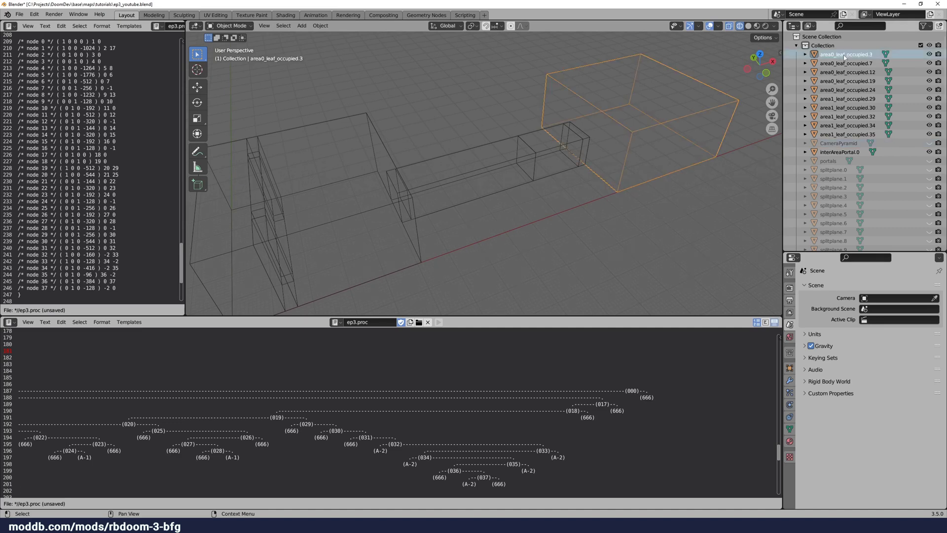
pyautogui.keyDown('shift'); pyautogui.click(797, 92); pyautogui.keyUp('shift')
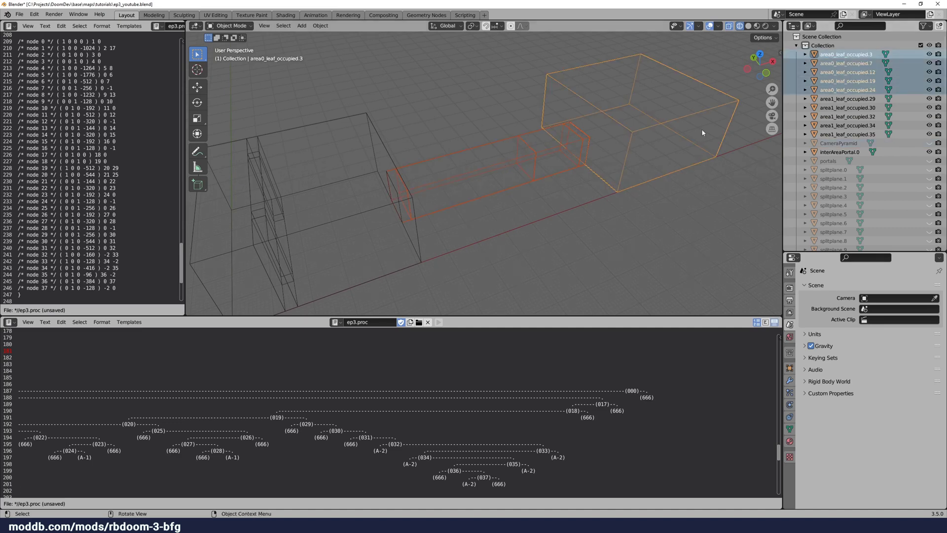
pyautogui.click(843, 98)
pyautogui.keyDown('shift'); pyautogui.click(844, 134); pyautogui.keyUp('shift')
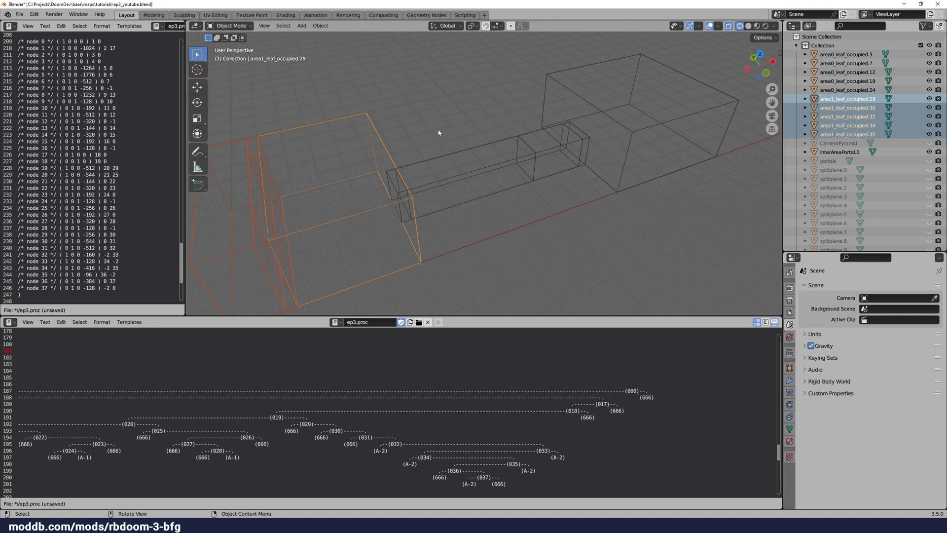
pyautogui.click(471, 132)
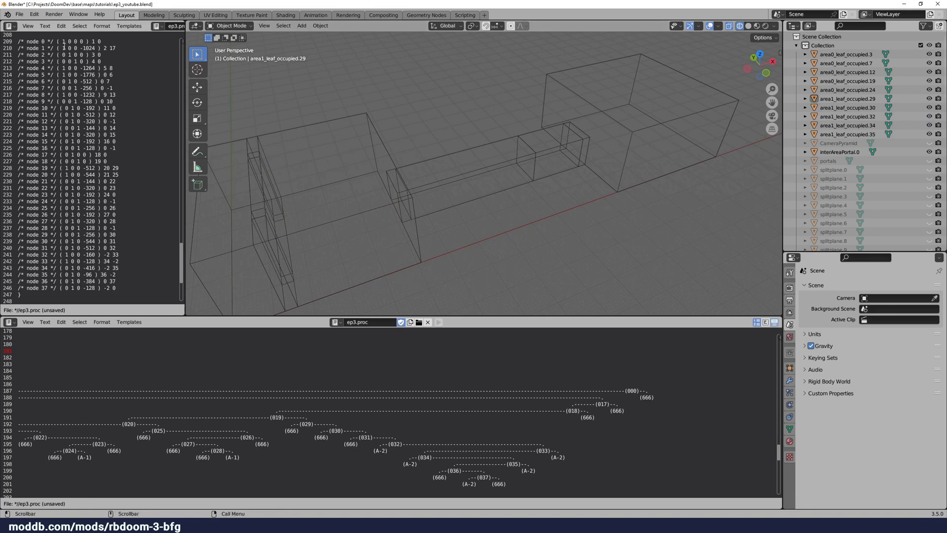
pyautogui.click(131, 289)
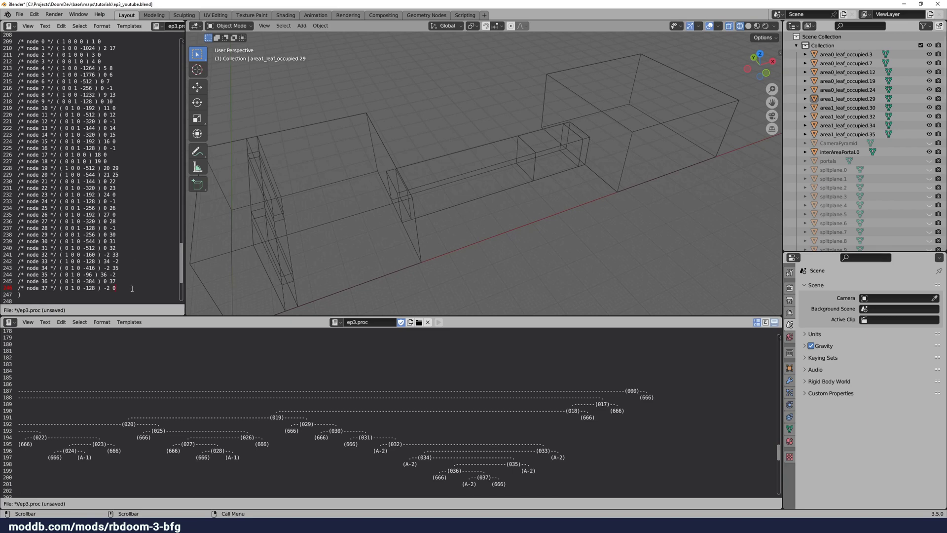